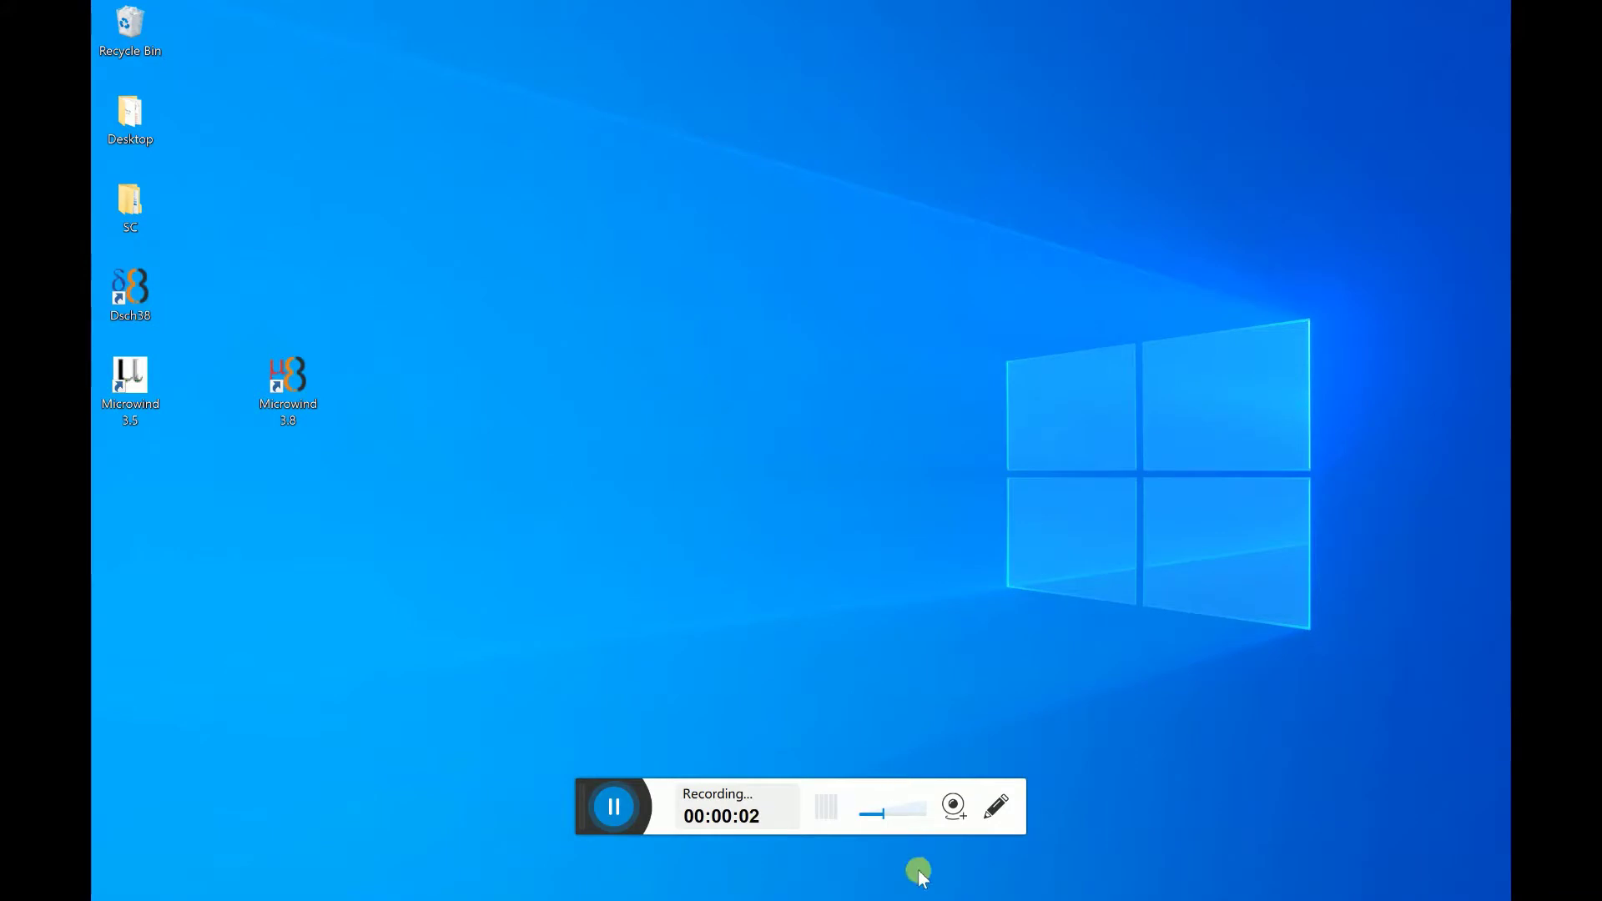
- Drag the Microwind 3.5 desktop shortcut away from the other icons toward the desktop centre
left_click_drag(572, 794, 1029, 846)
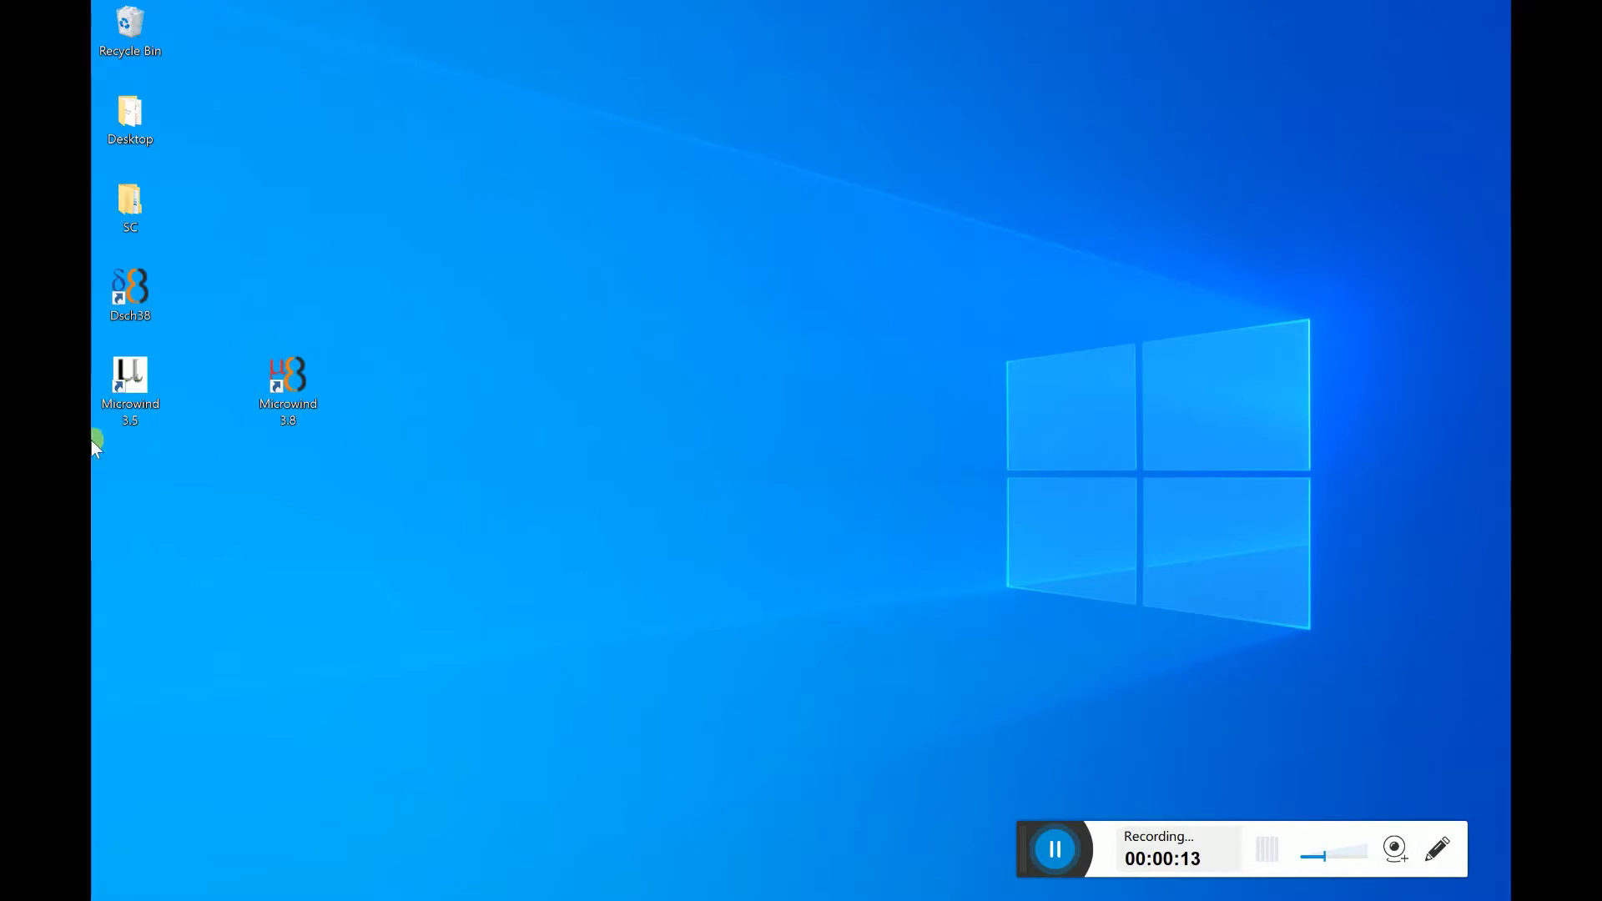
left_click_drag(127, 392, 681, 394)
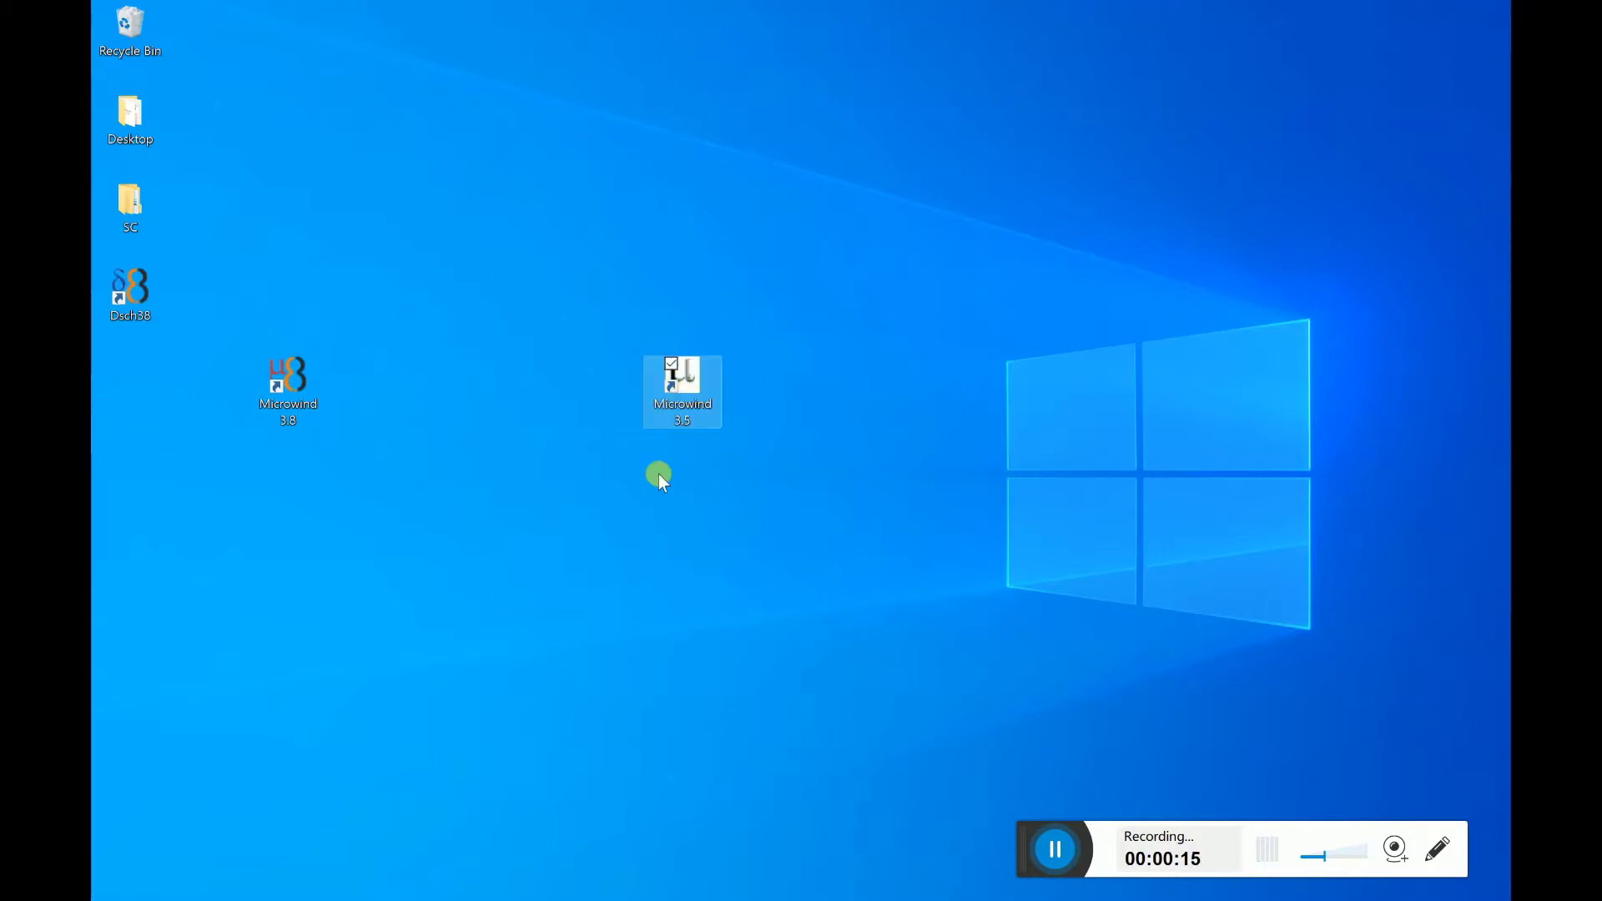
- Launch Microwind 3.5 and dismiss the About box and the no-license notice
double_click(680, 412)
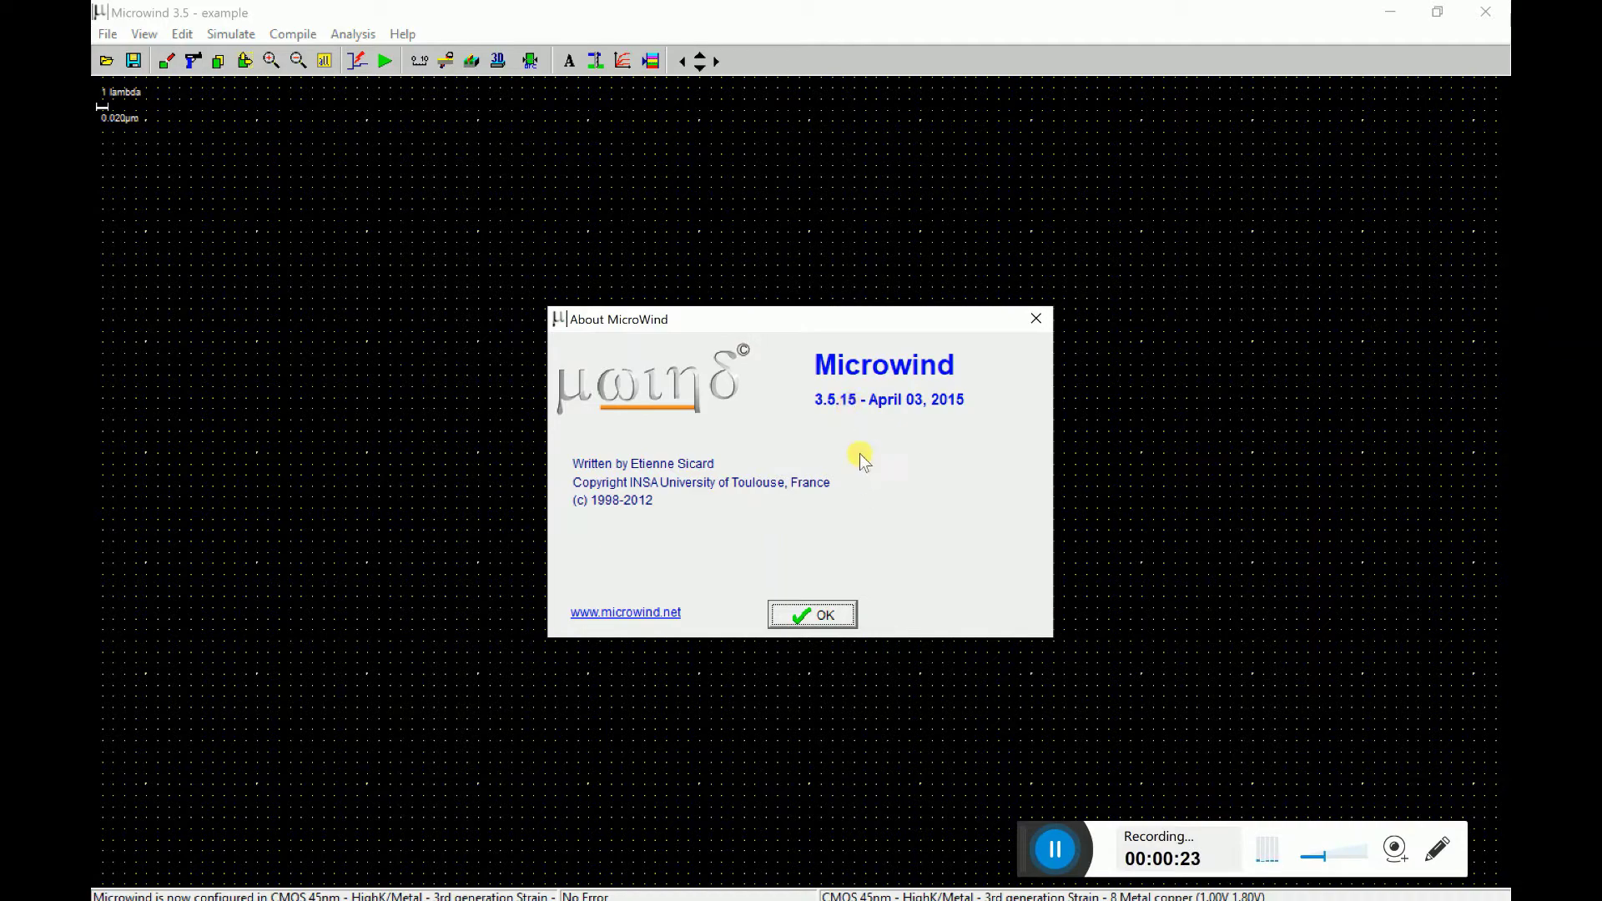
left_click(809, 612)
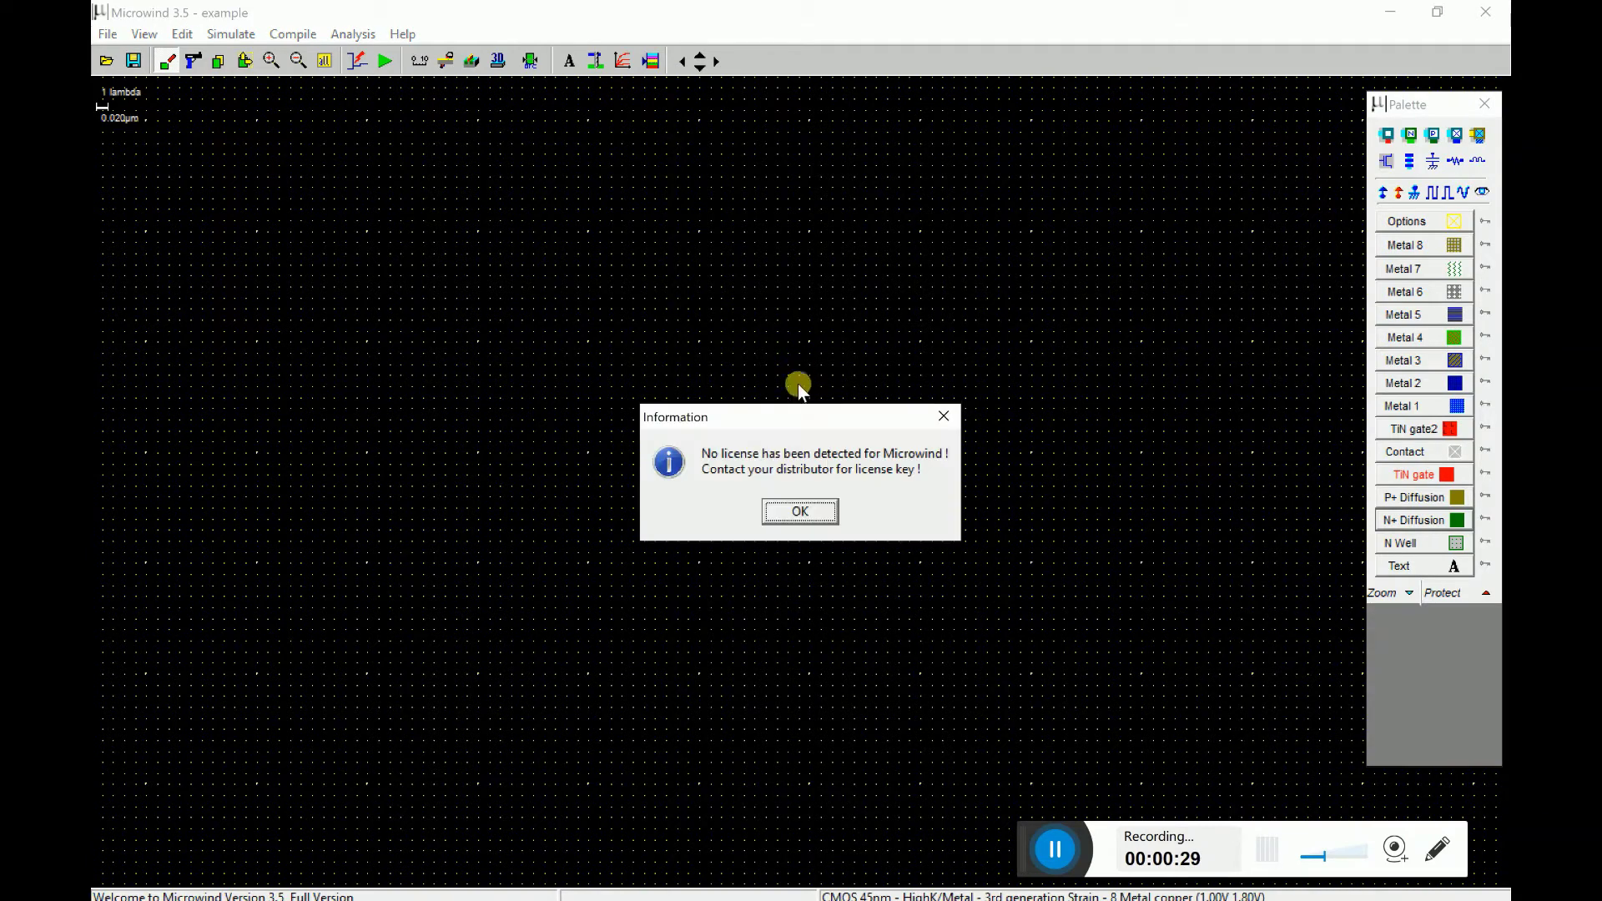
left_click_drag(798, 414, 806, 388)
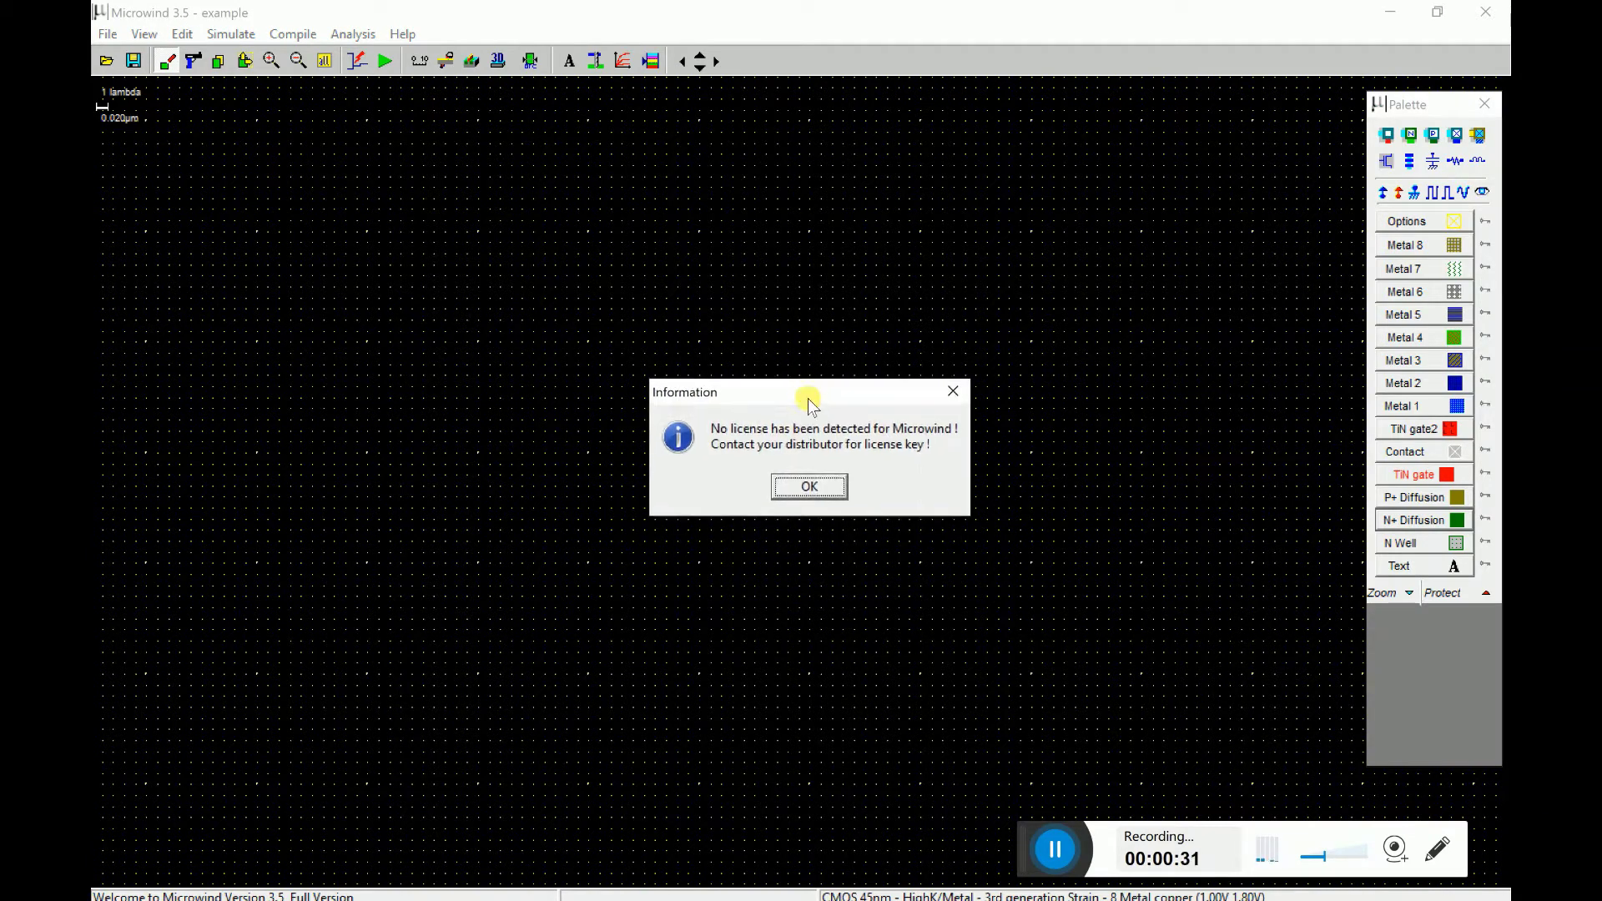
left_click(823, 487)
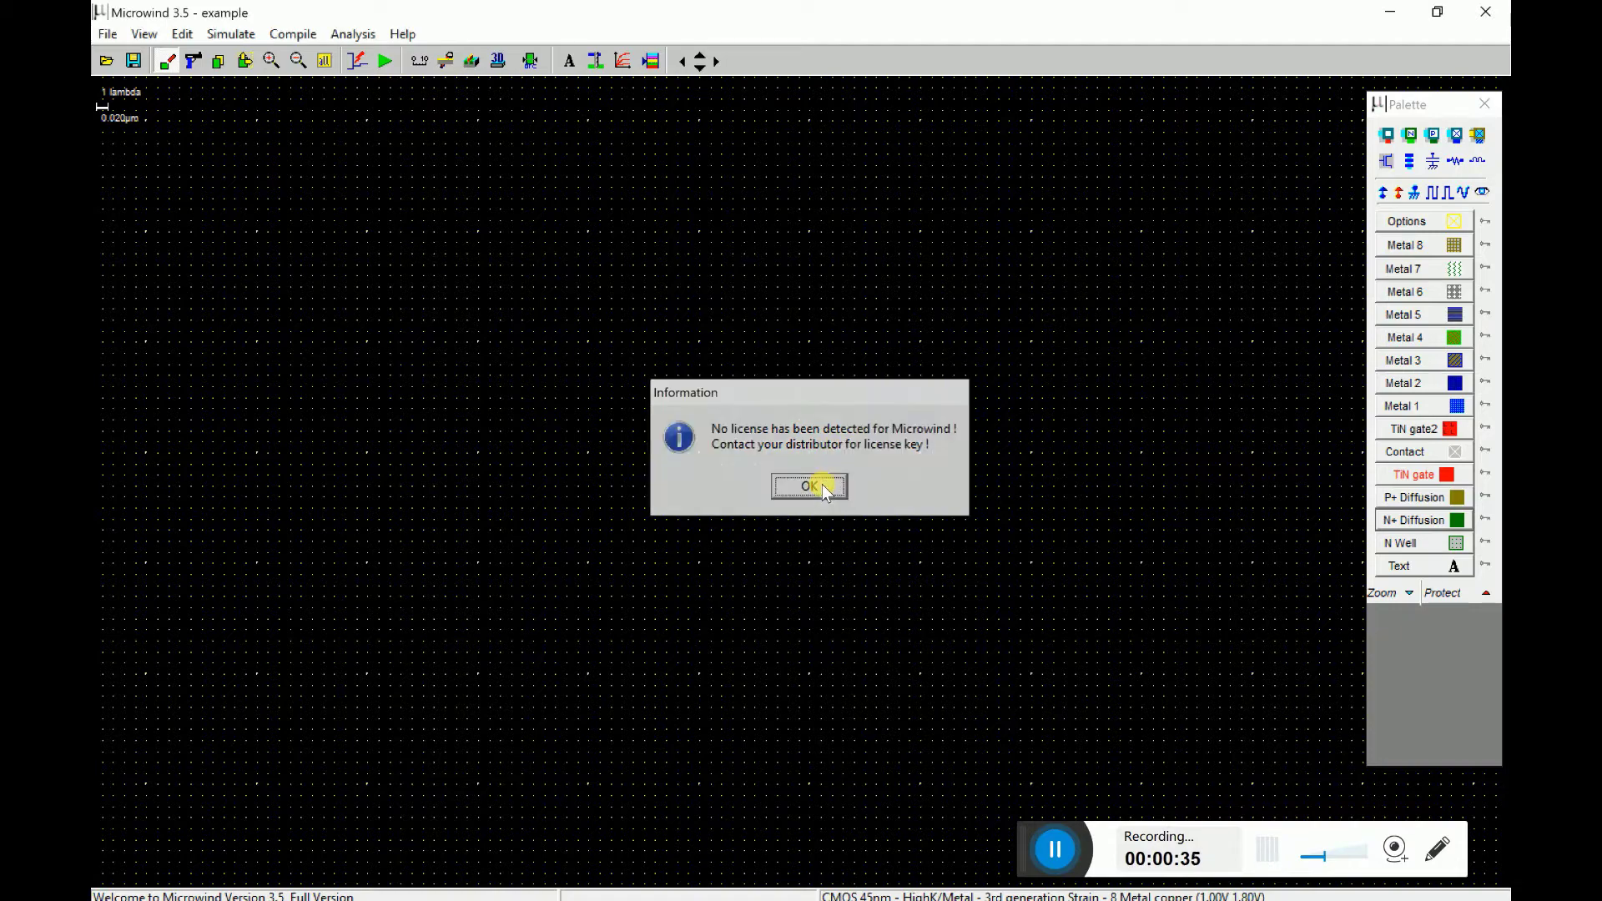
- Open Help > Register and copy the whole Node ID value to the clipboard
left_click(405, 35)
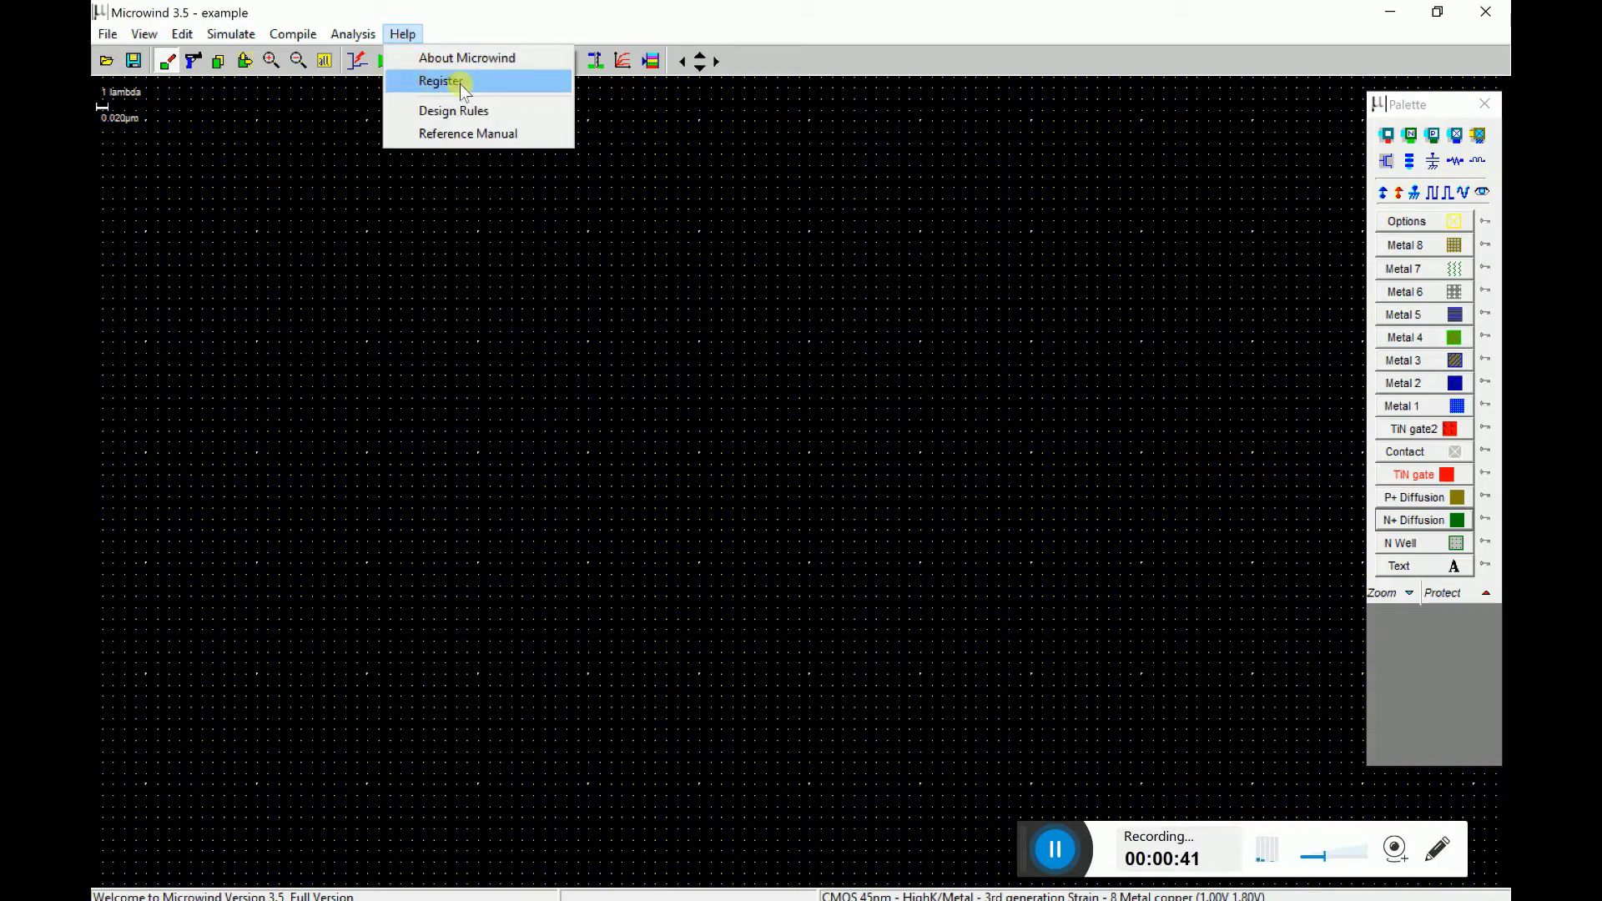
left_click(459, 83)
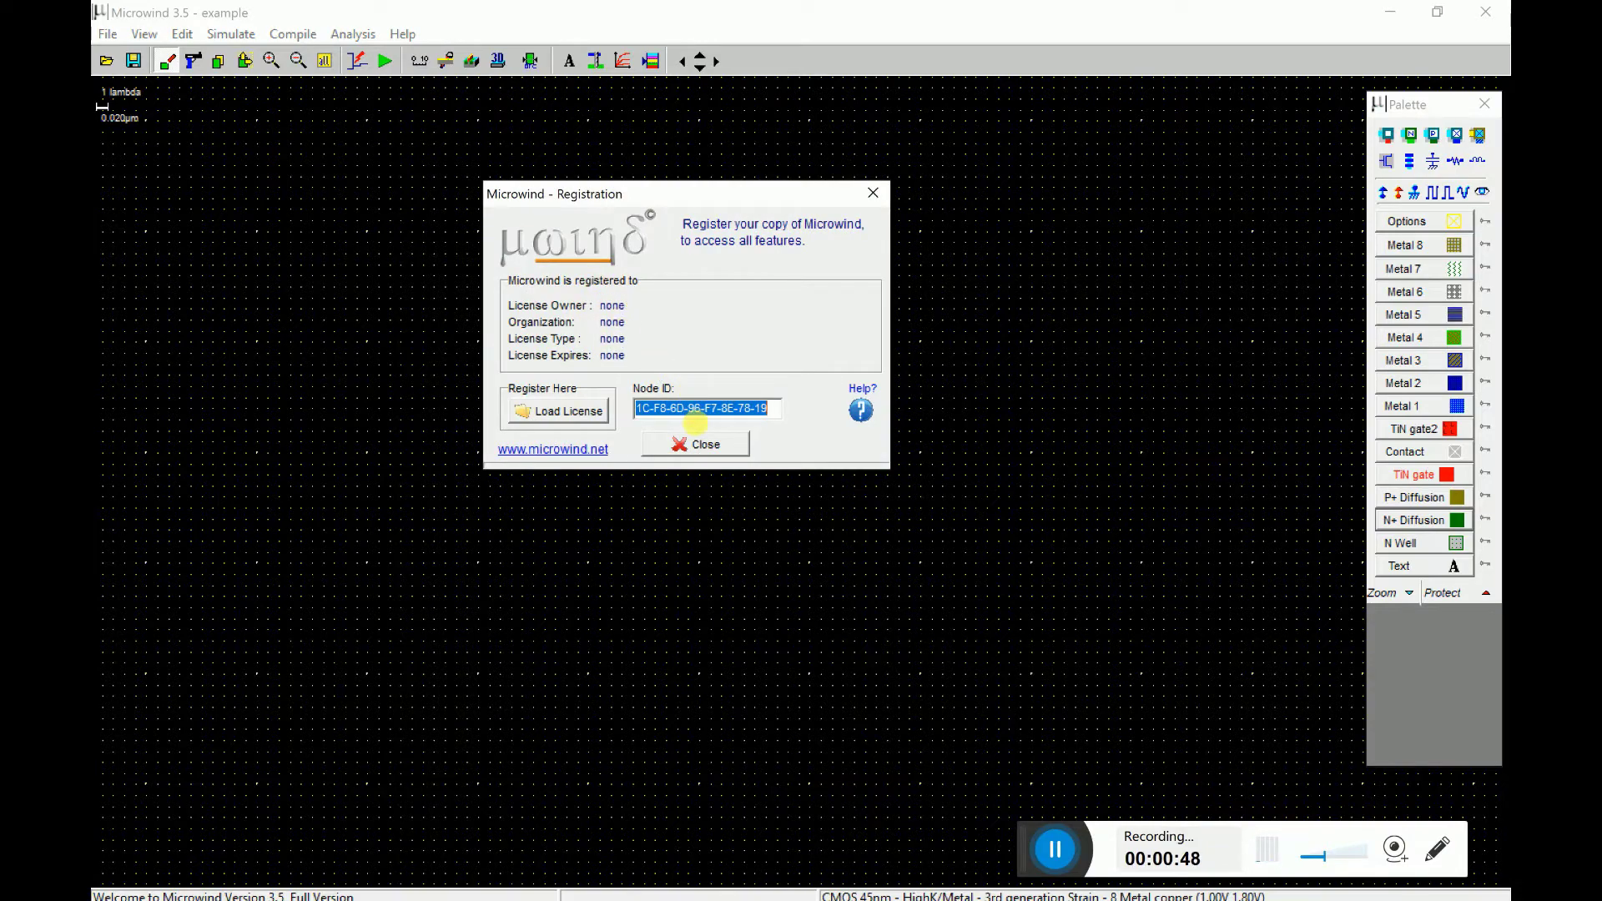
left_click(707, 417)
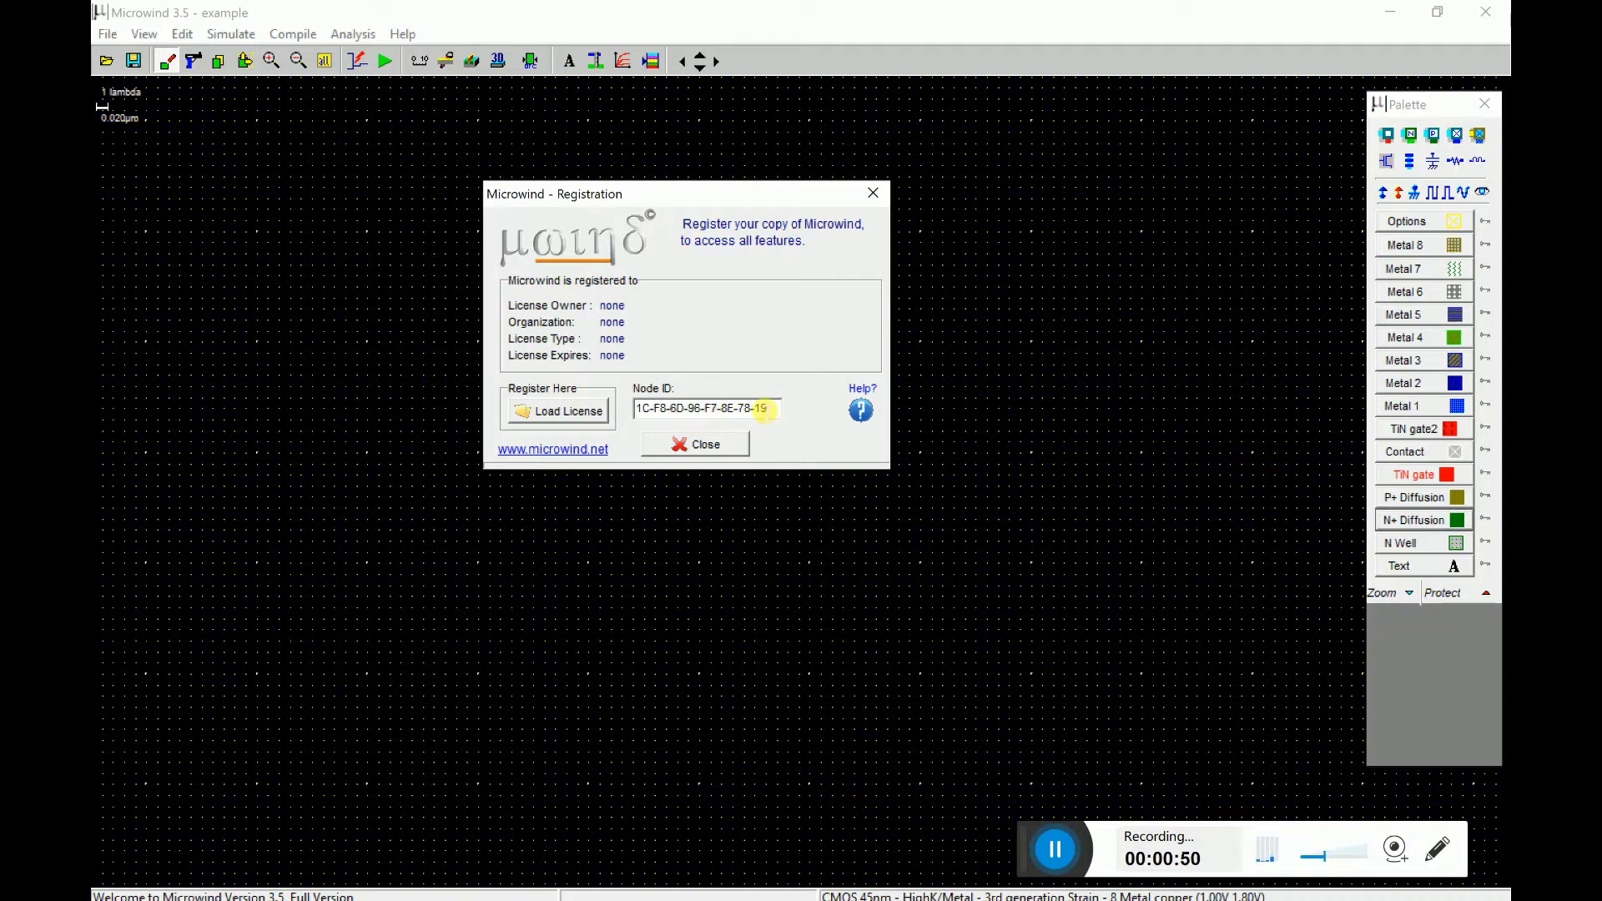
left_click_drag(781, 414, 638, 418)
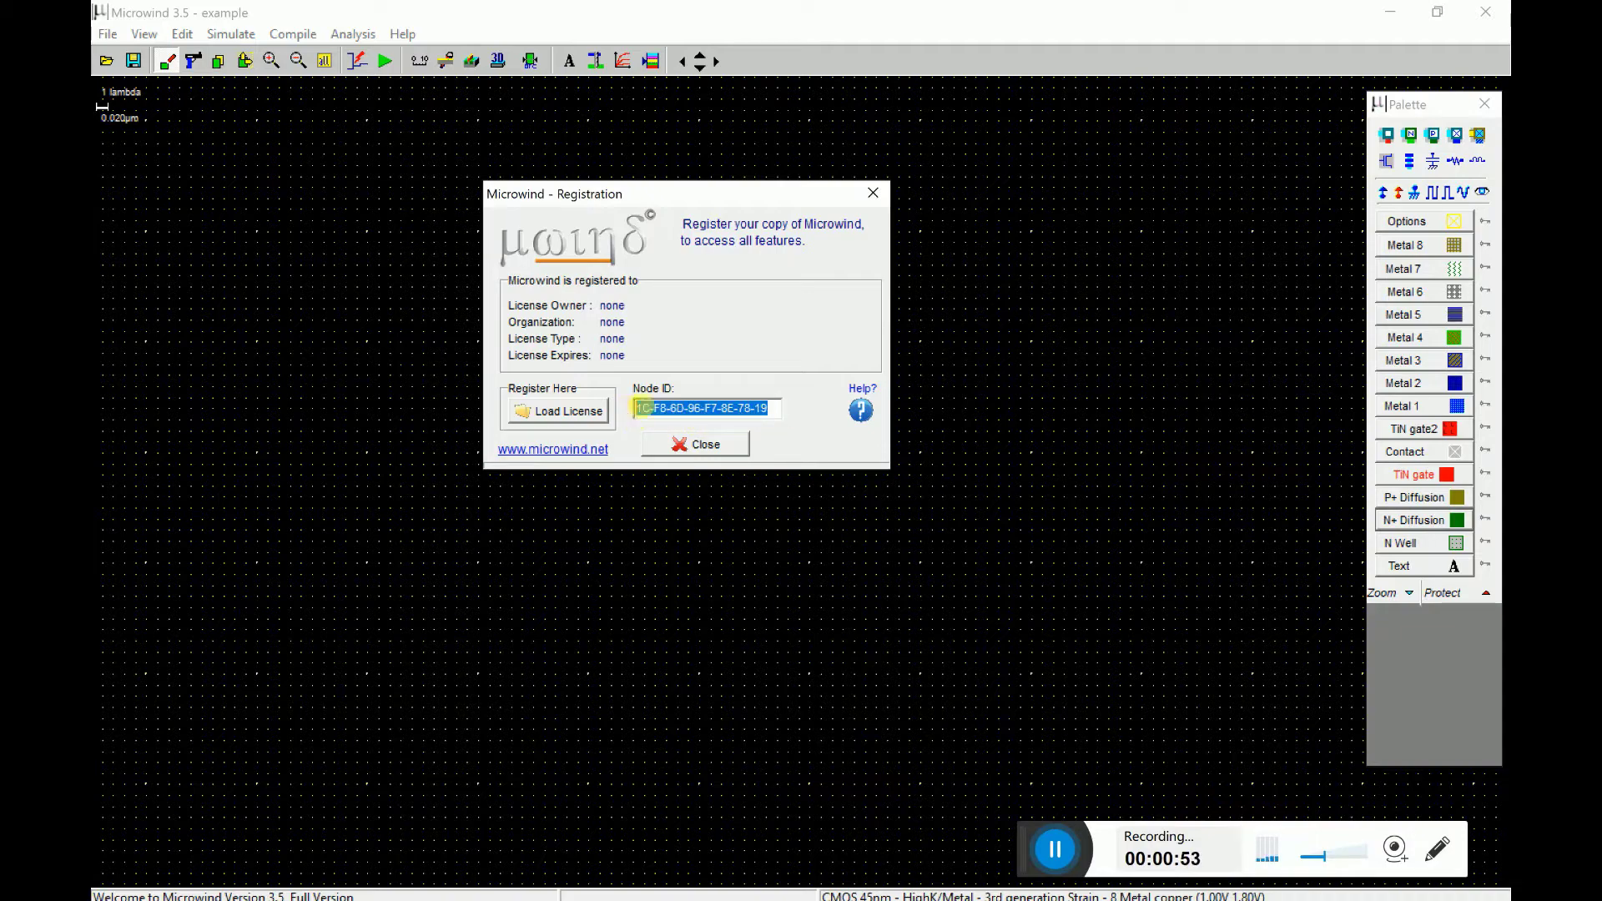
right_click(693, 409)
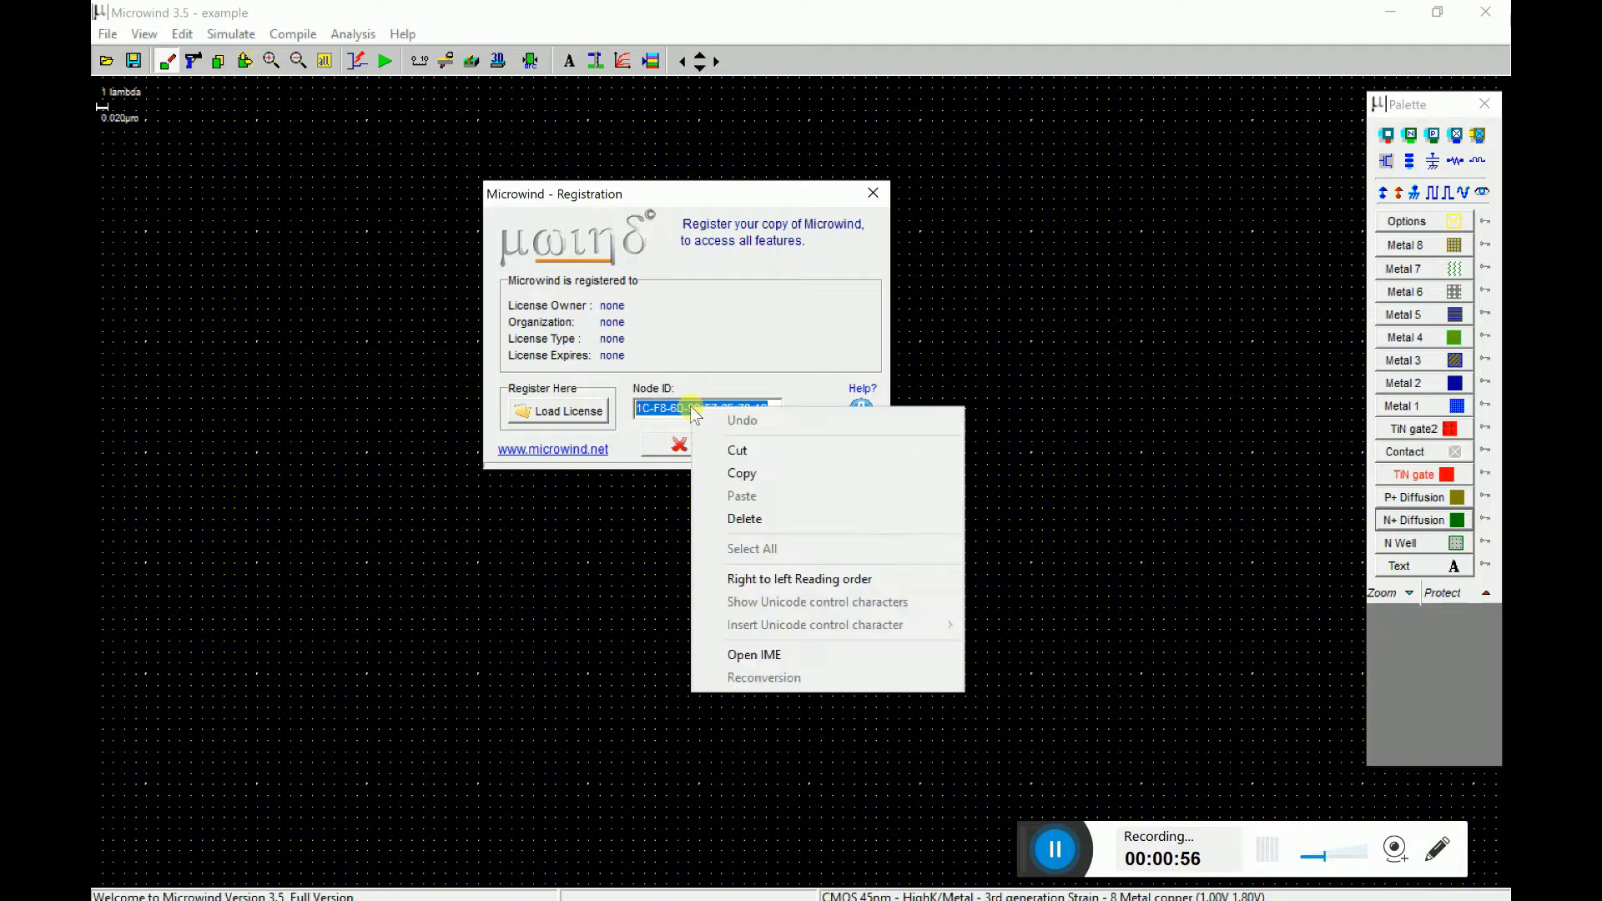
left_click(737, 474)
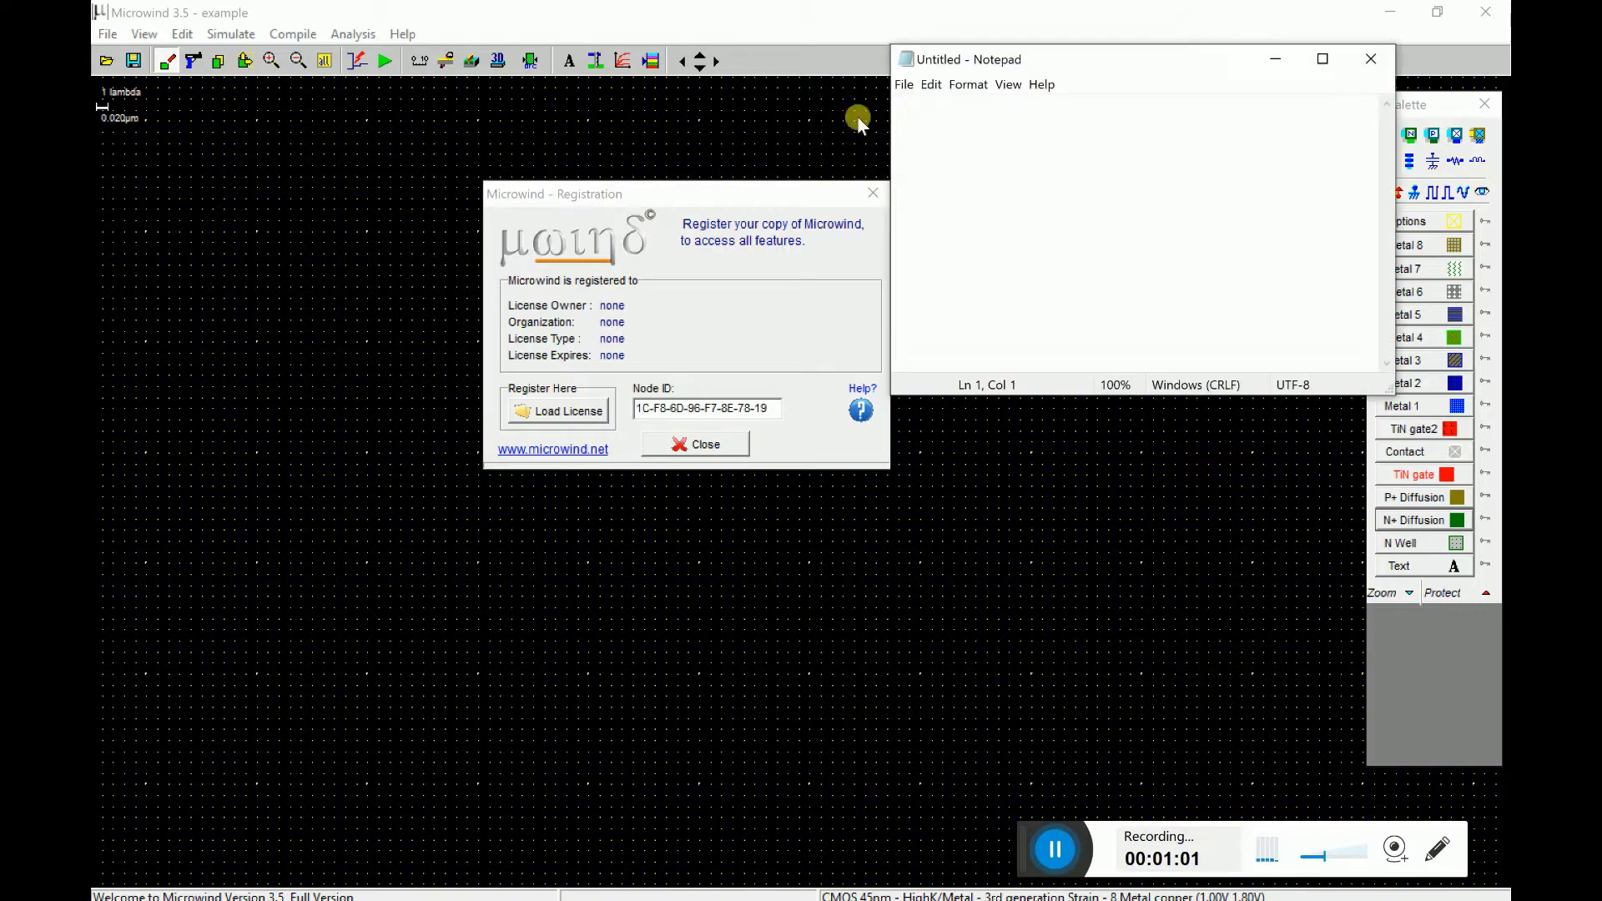
- Paste the Node ID into Notepad and open blank lines above it
right_click(1058, 194)
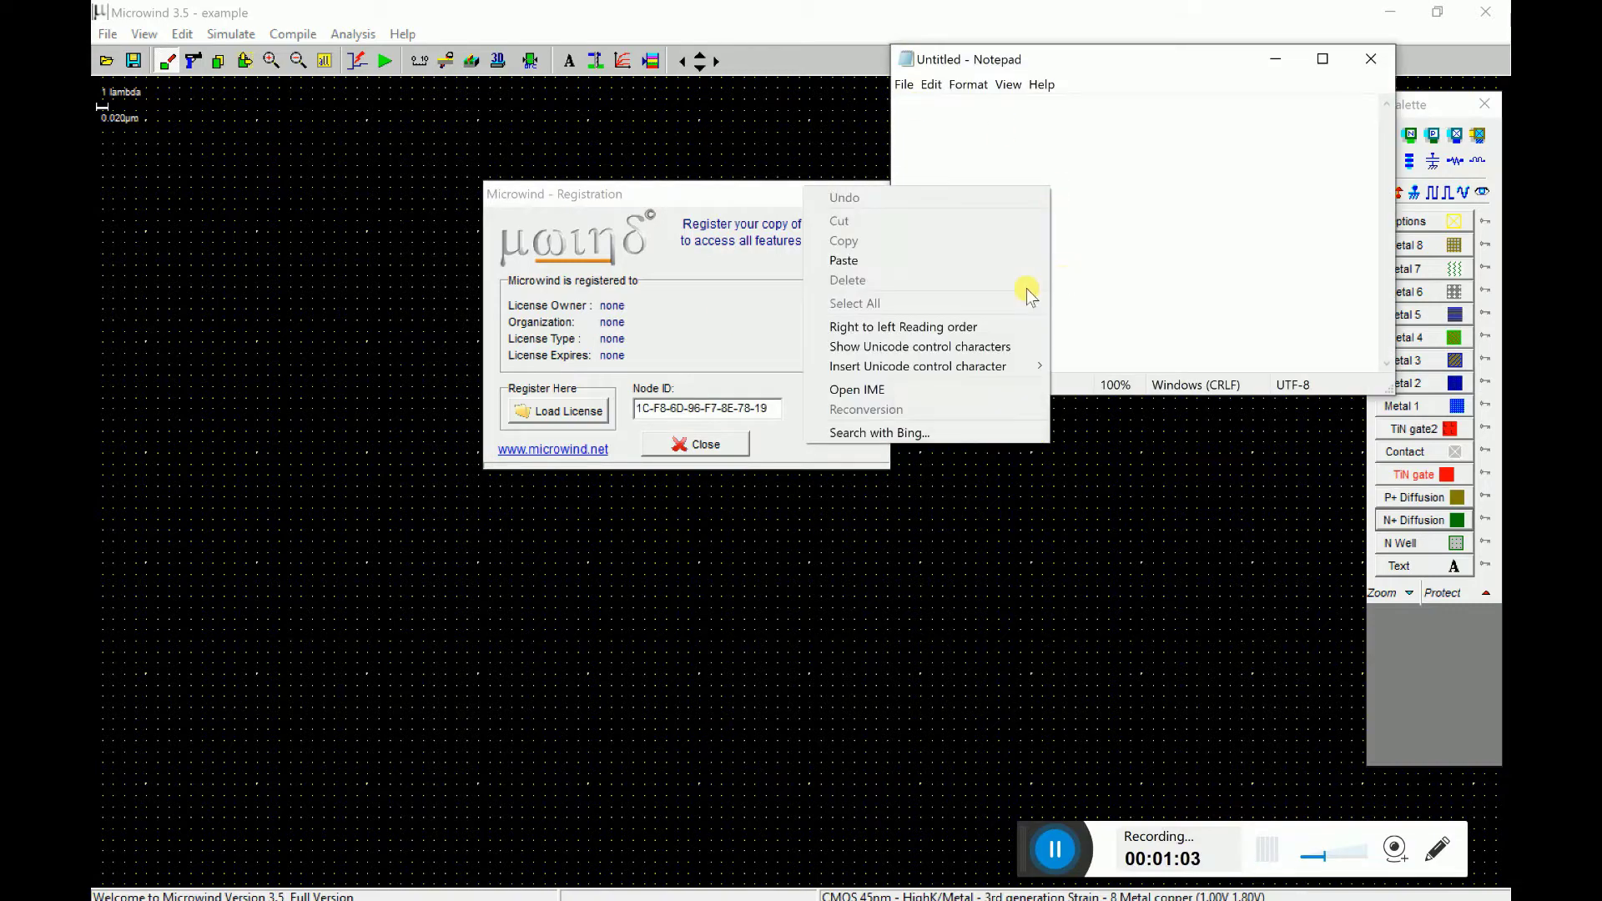
left_click(965, 258)
left_click_drag(1025, 67, 1098, 192)
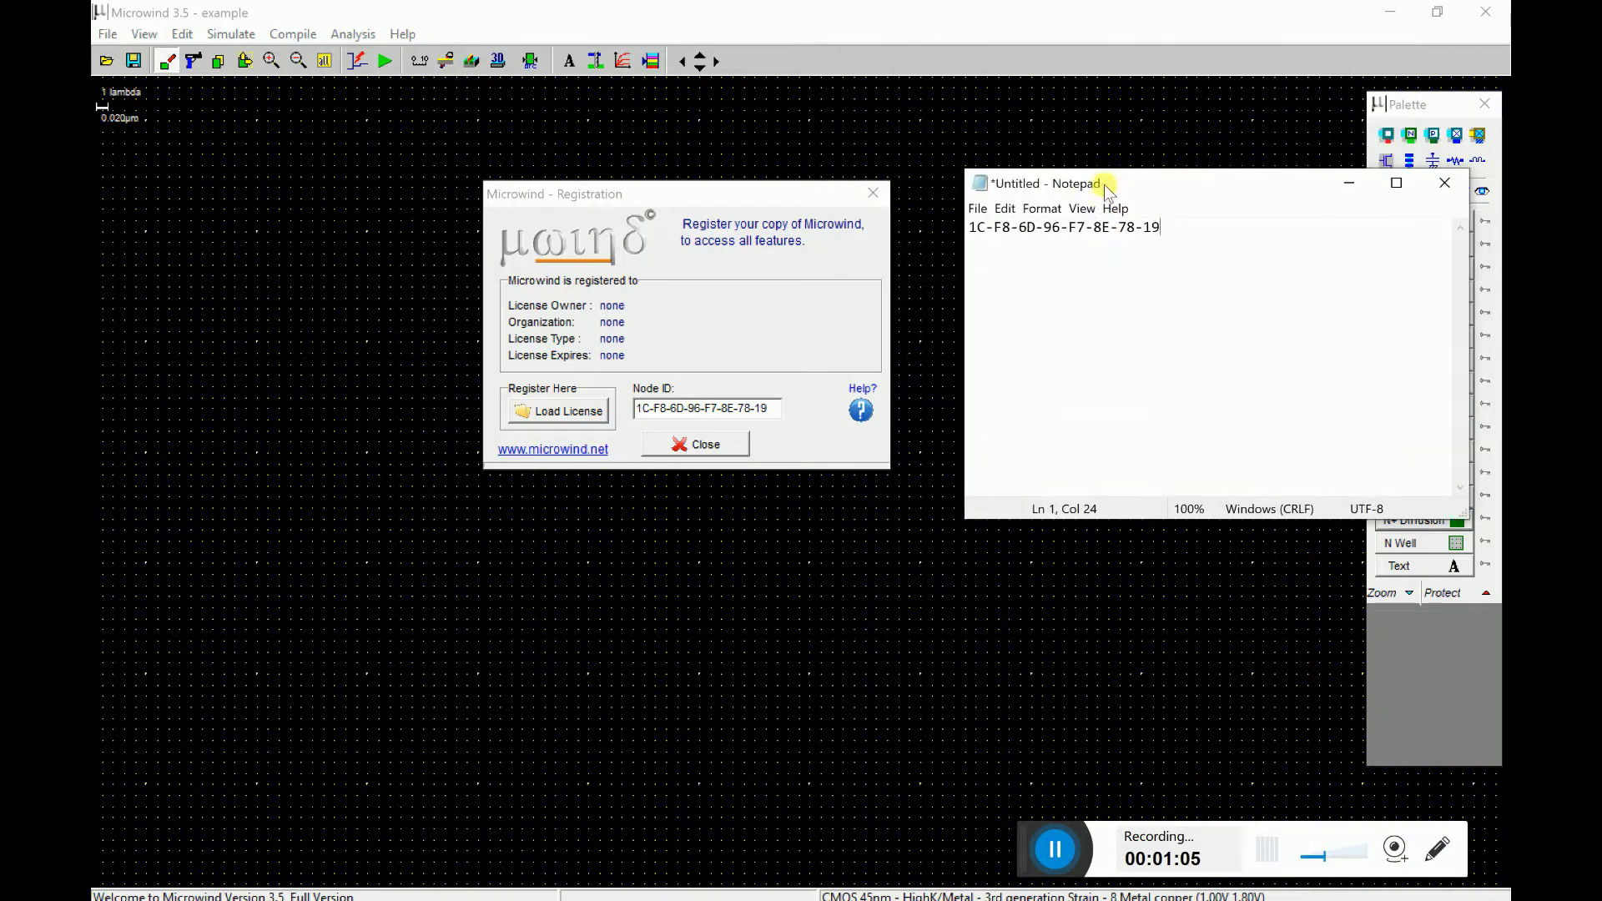
left_click(978, 242)
key("Return")
key("Return")
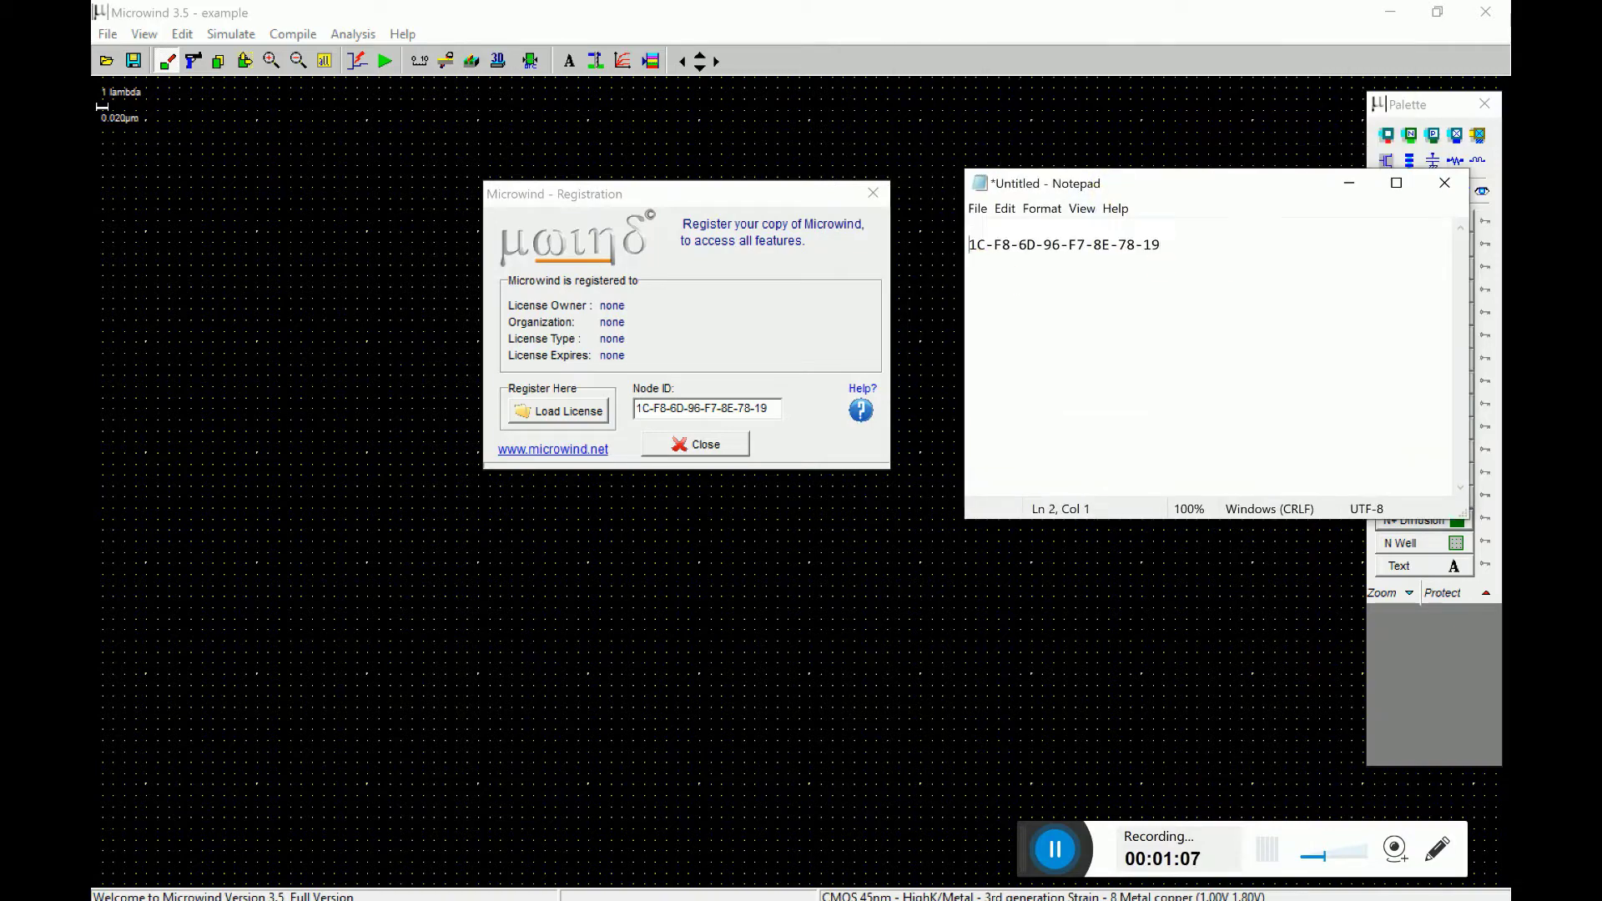
key("Up")
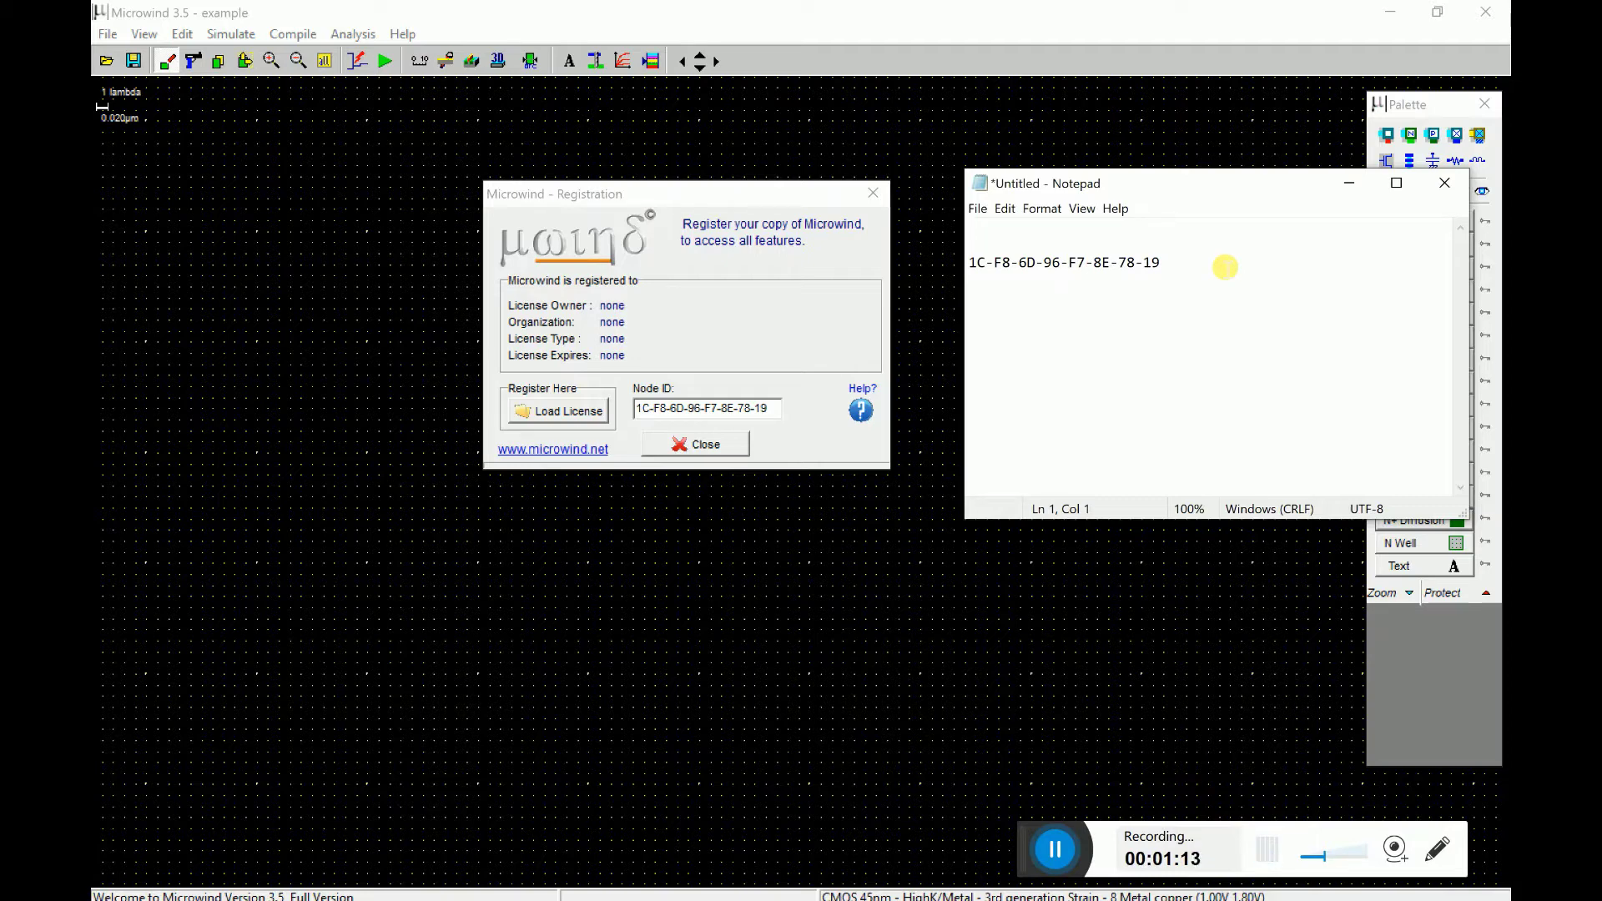
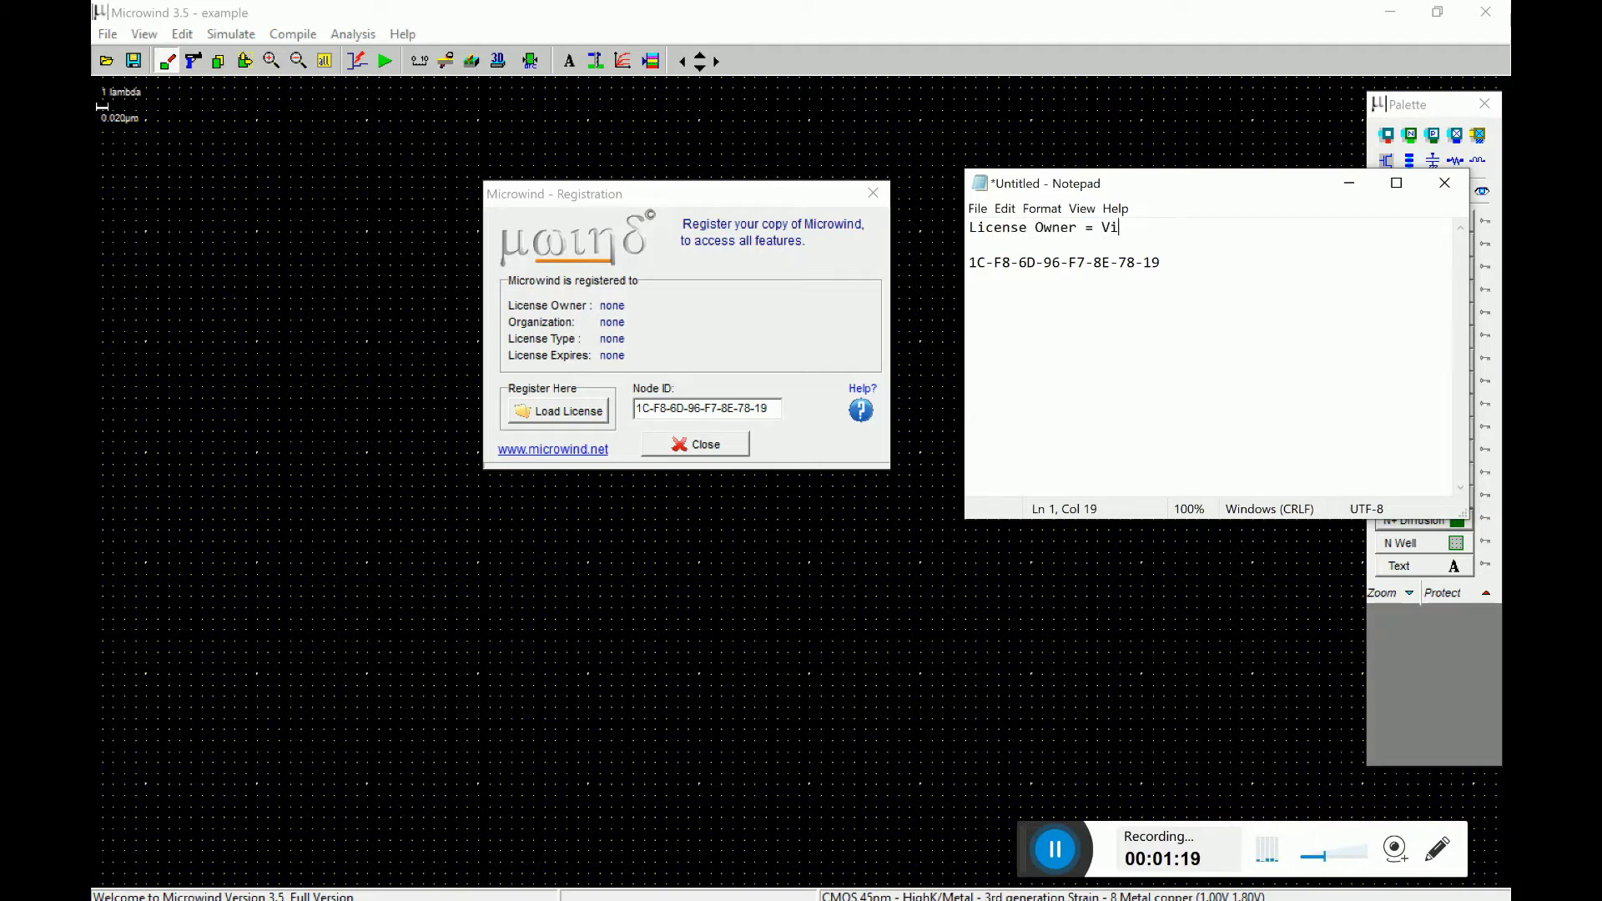
- Type the License Owner line with the owner's name, then Organization = ni2designs and License Type = Permanent
left_click(1217, 251)
key("Return")
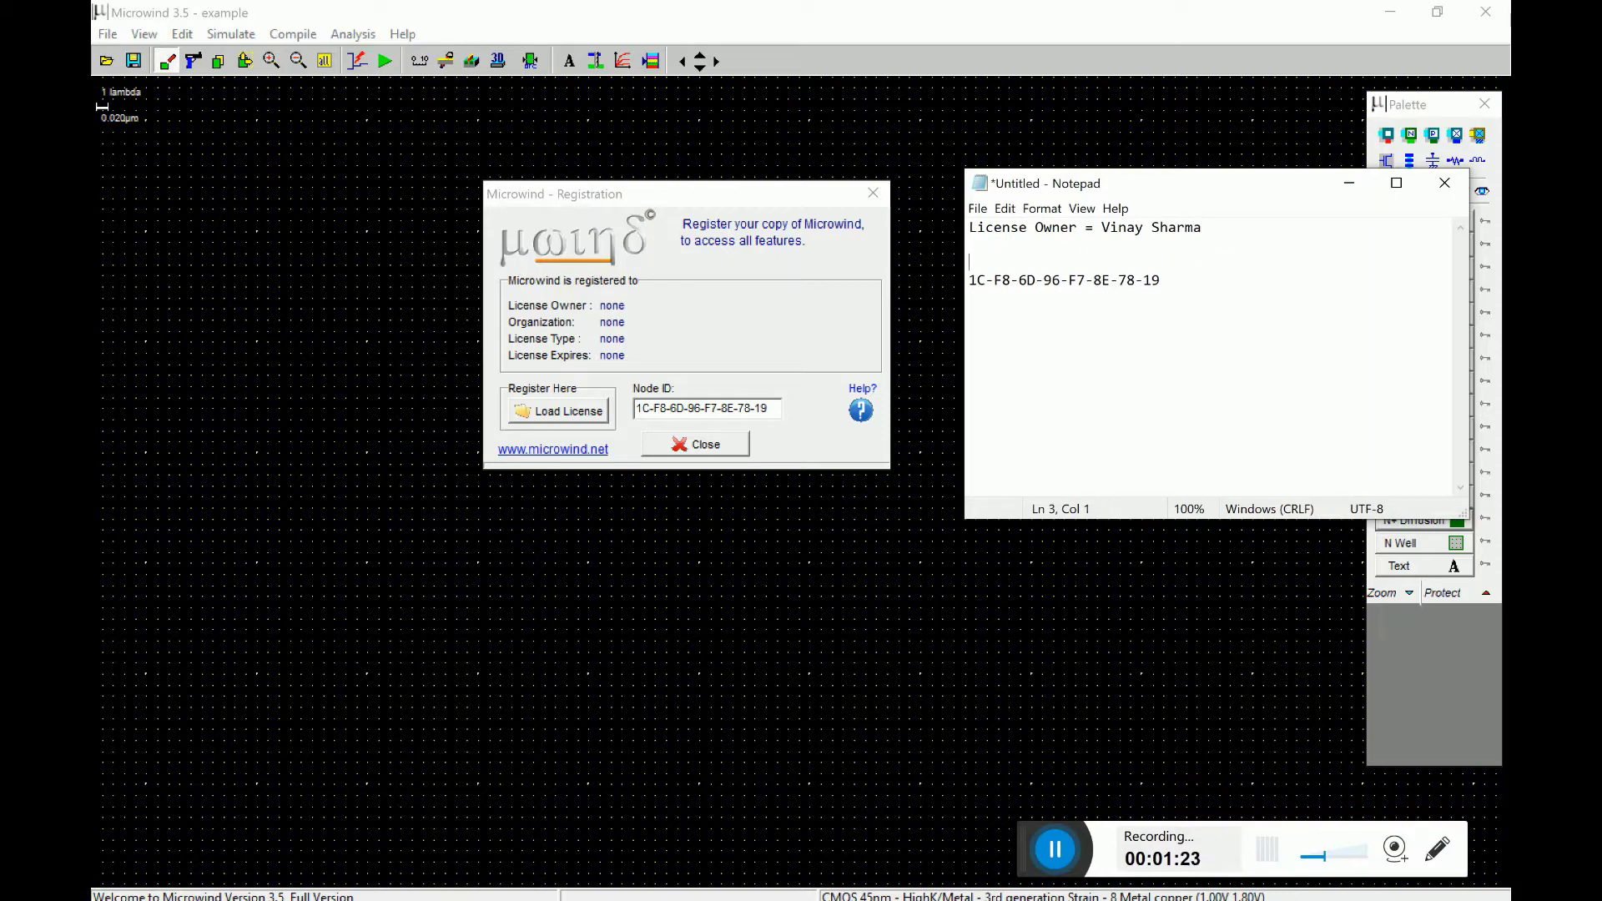
type("Organization = ni2designs")
key("Return")
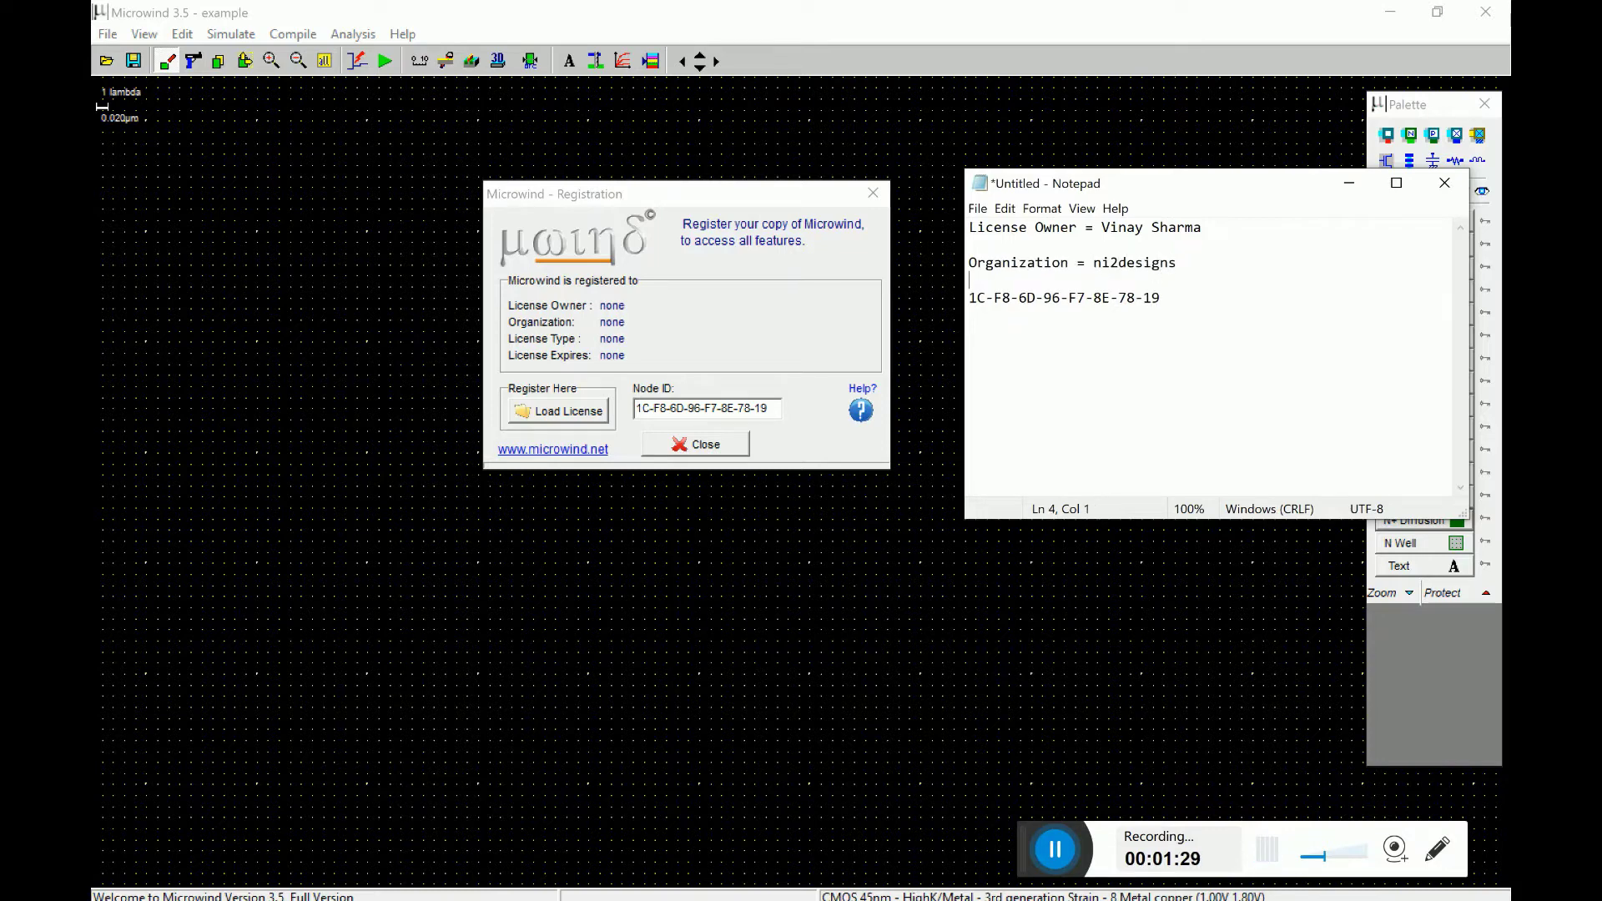
type("License Type = Perma")
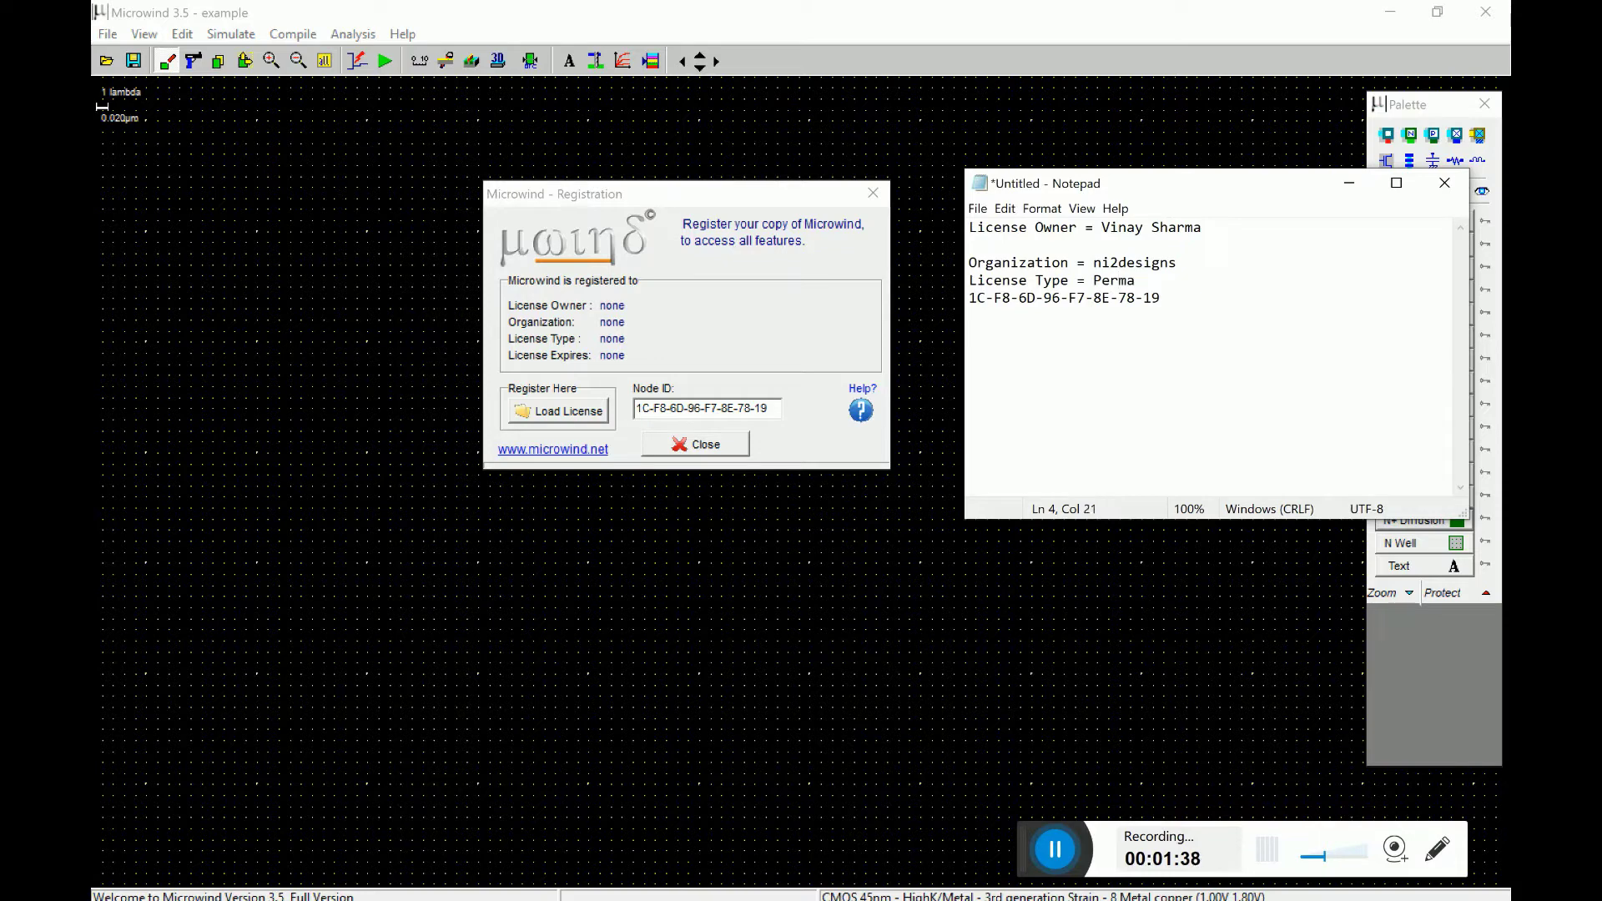
type("nent")
key("Return")
key("Down")
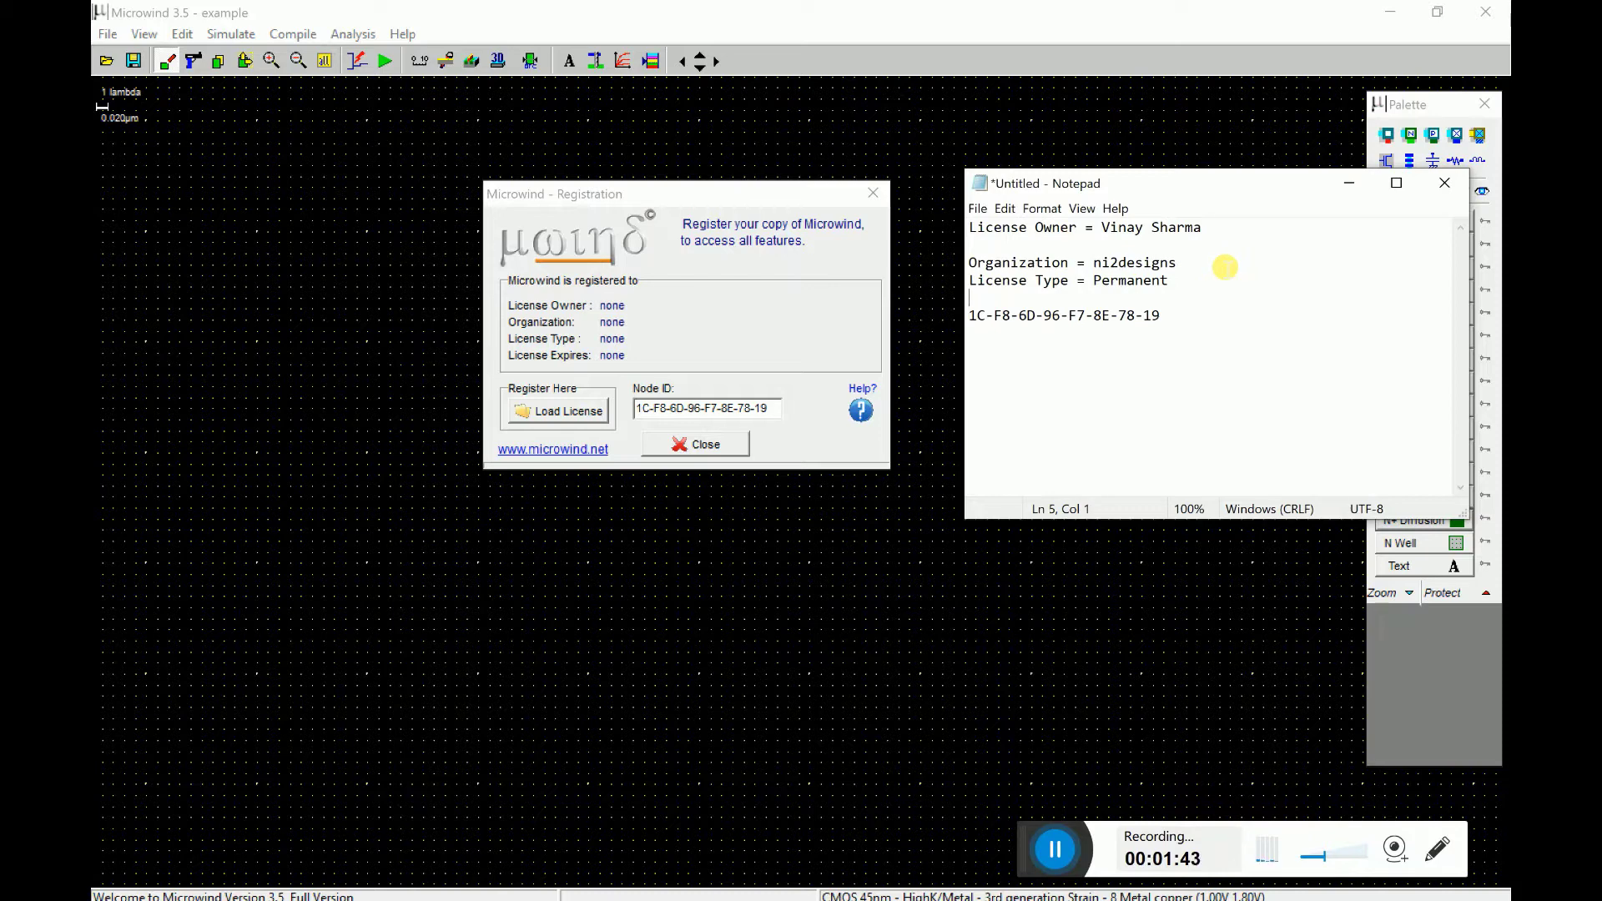
- Prefix the pasted value with 'Node ID =' on a single line
key("Return")
type("Node I")
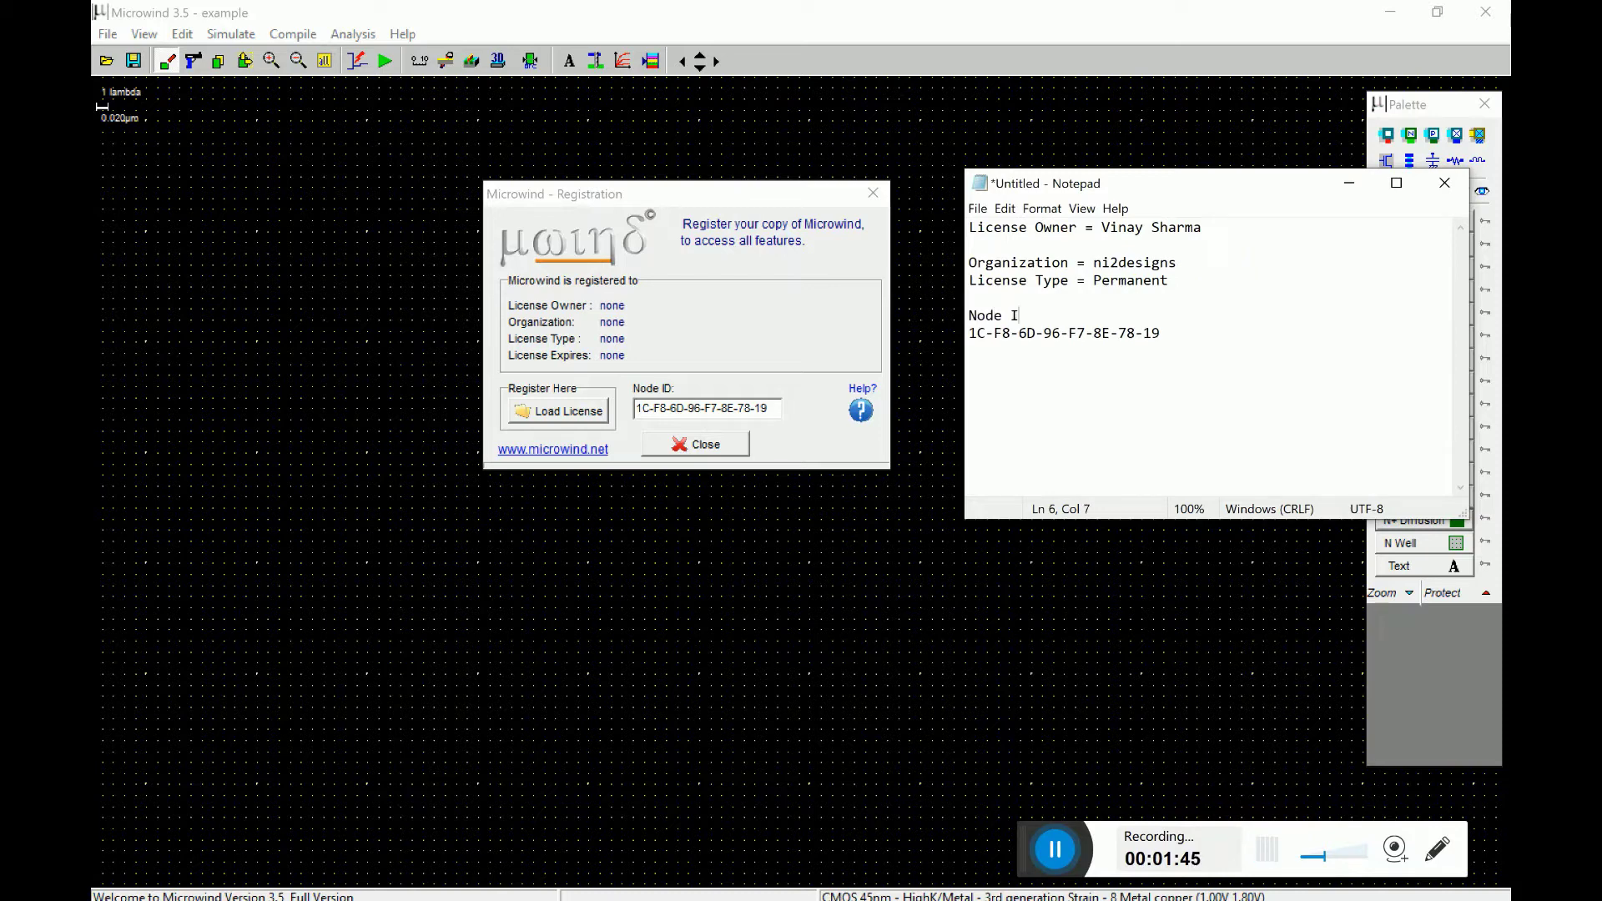
type("D =")
key("Delete")
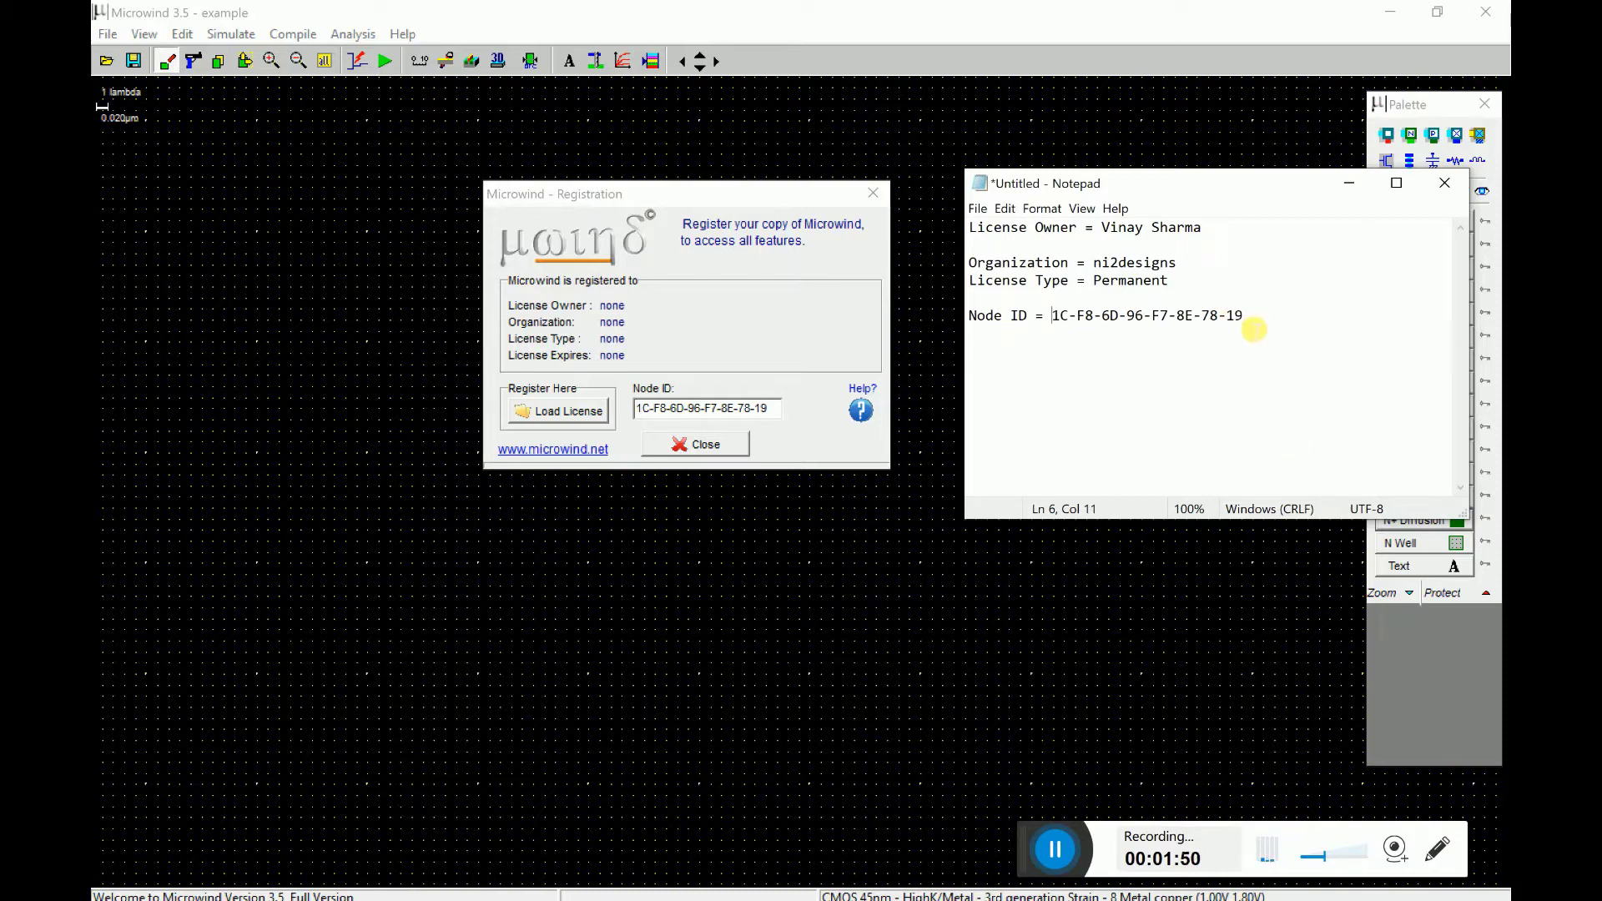
left_click(1245, 321)
left_click_drag(1245, 321, 1051, 322)
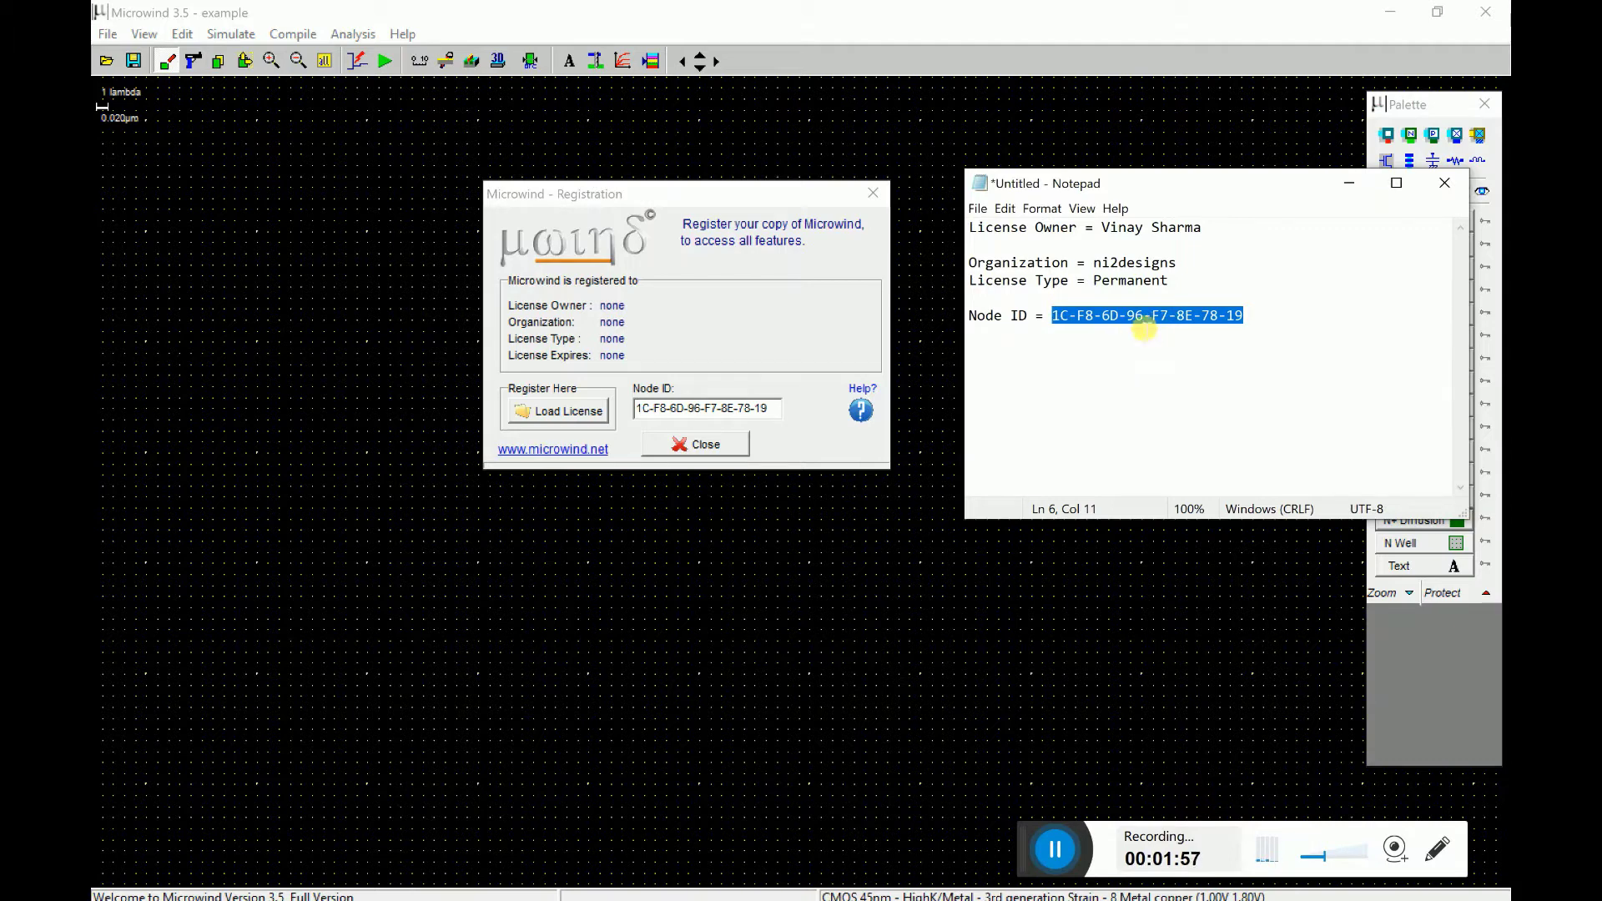
left_click(1118, 330)
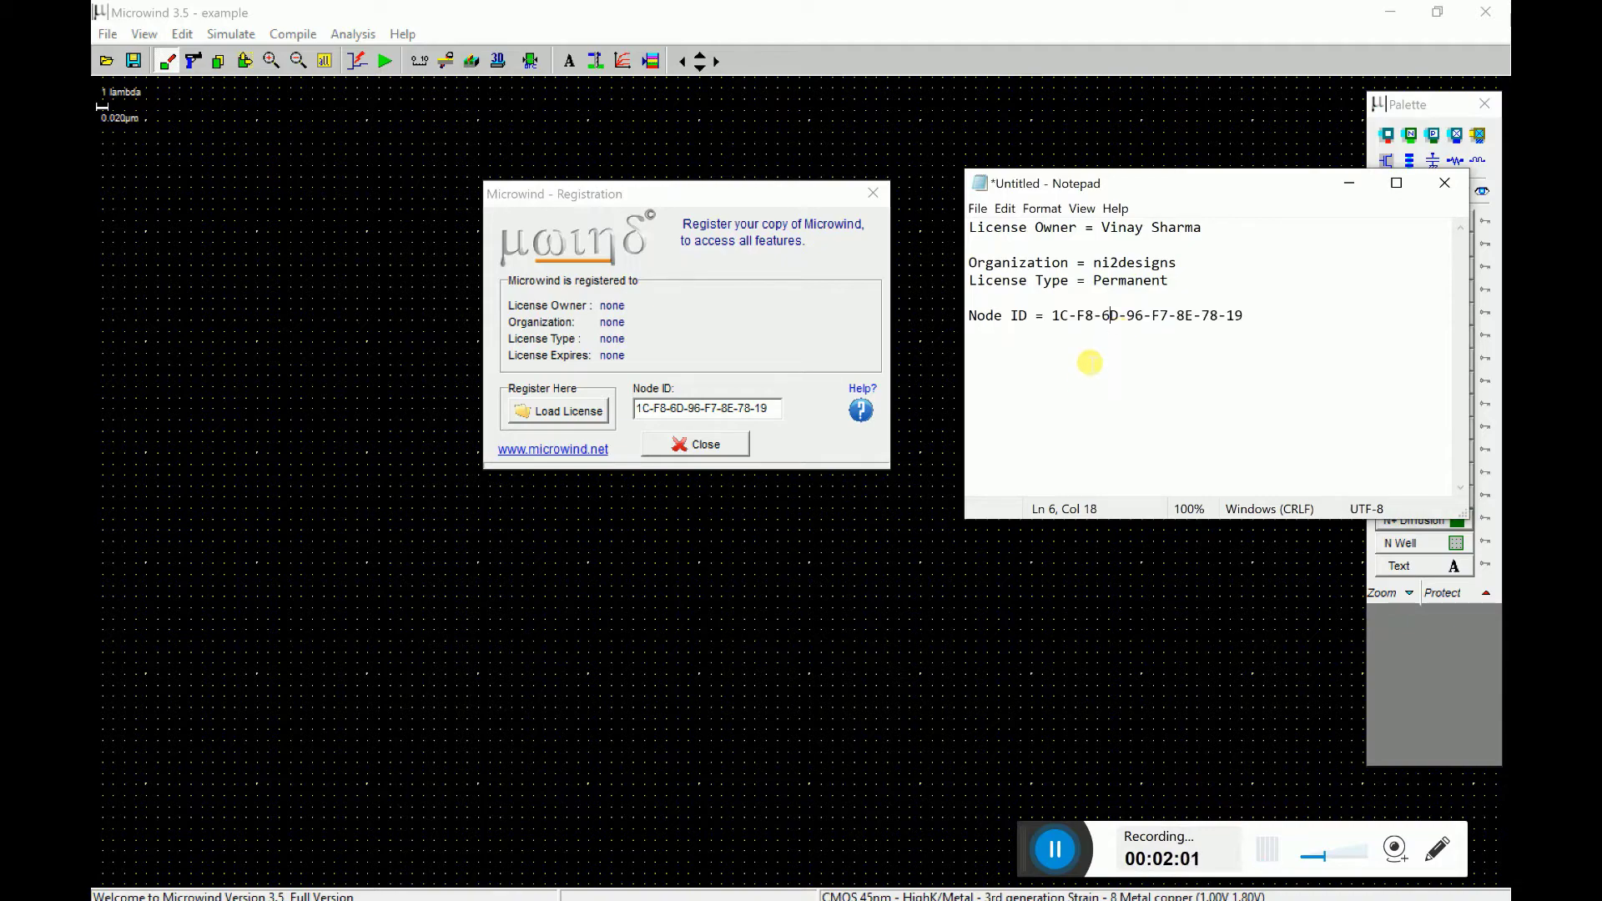
- Close Microwind's registration dialog and type the owner's e-mail address below the Node ID line
left_click(727, 445)
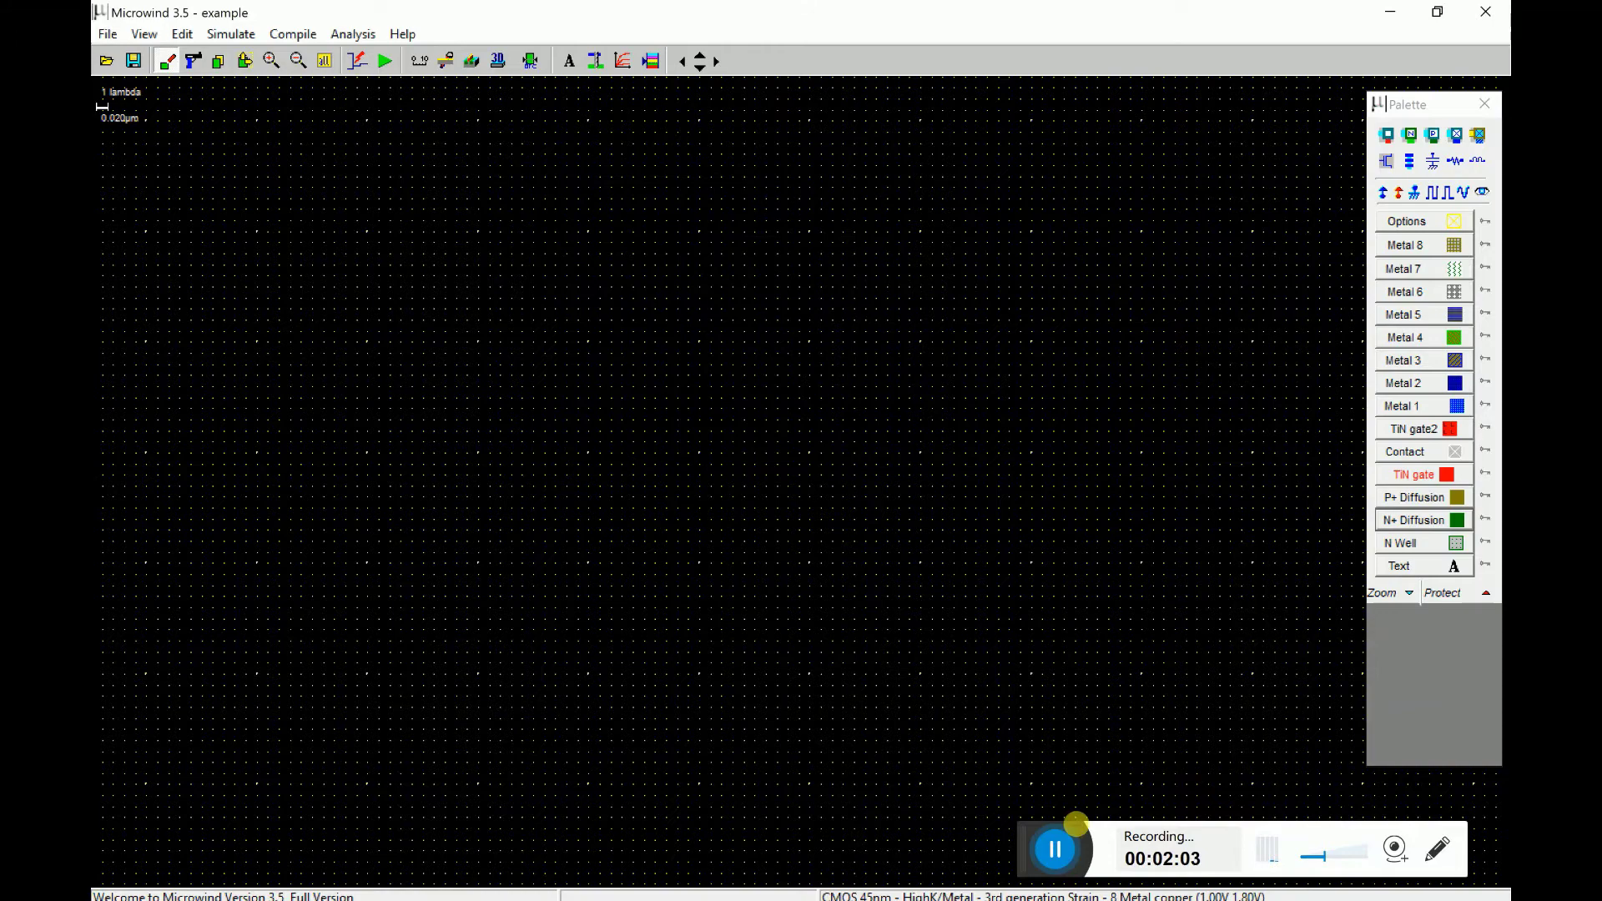
key("alt+Tab")
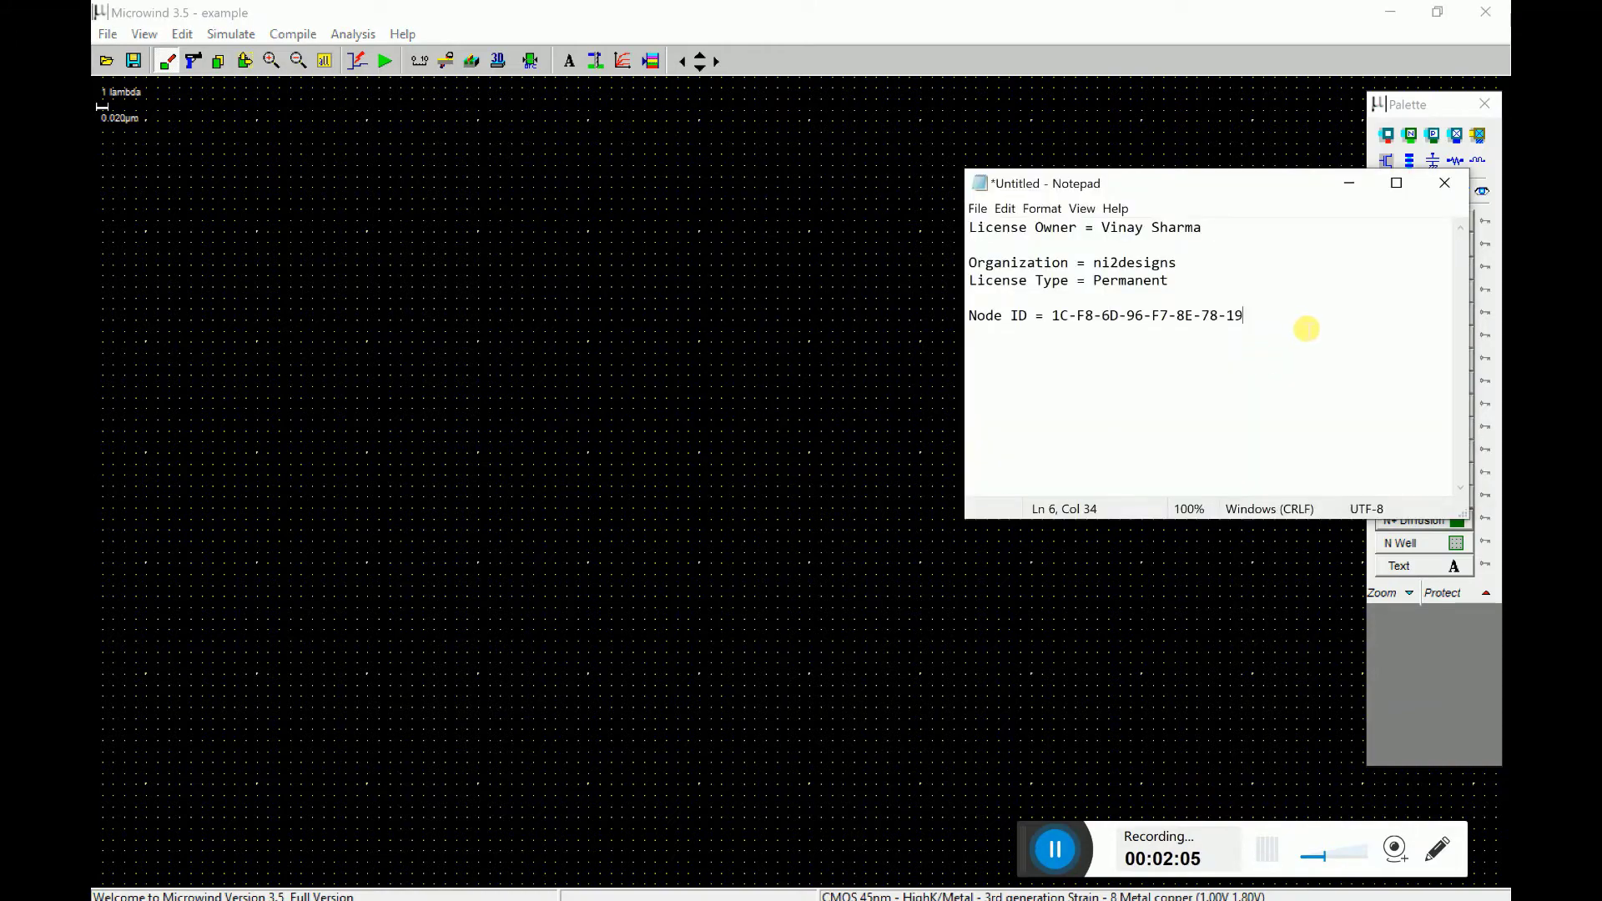
key("Return")
key("Return")
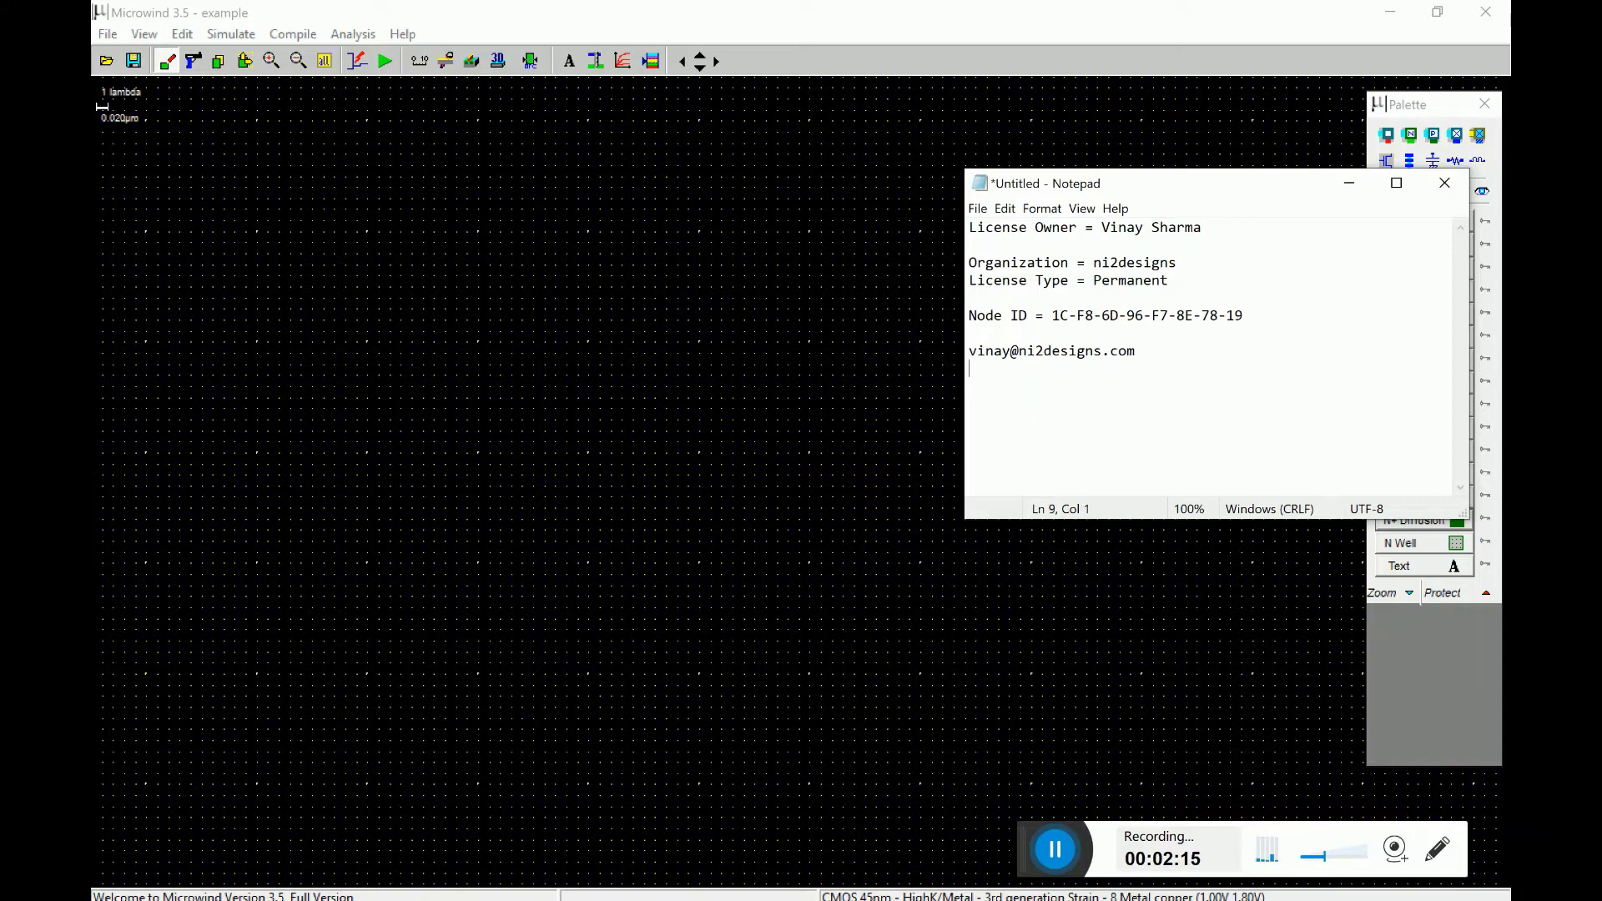
- Add the Microwind support e-mail address on a new line, then bring Microwind to the front
key("Return")
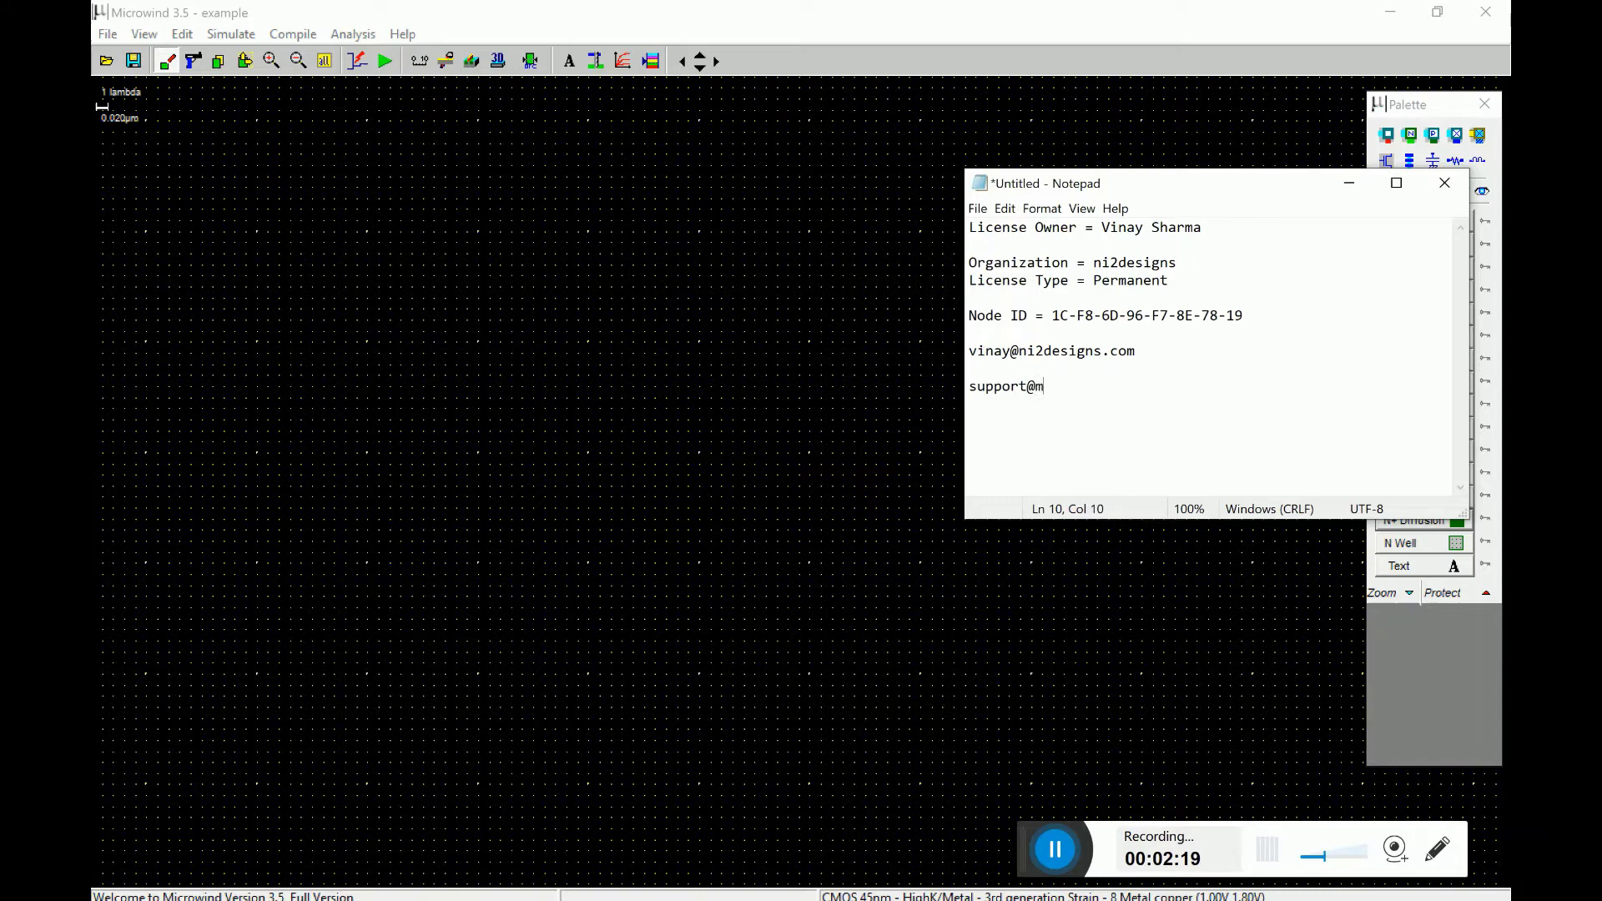
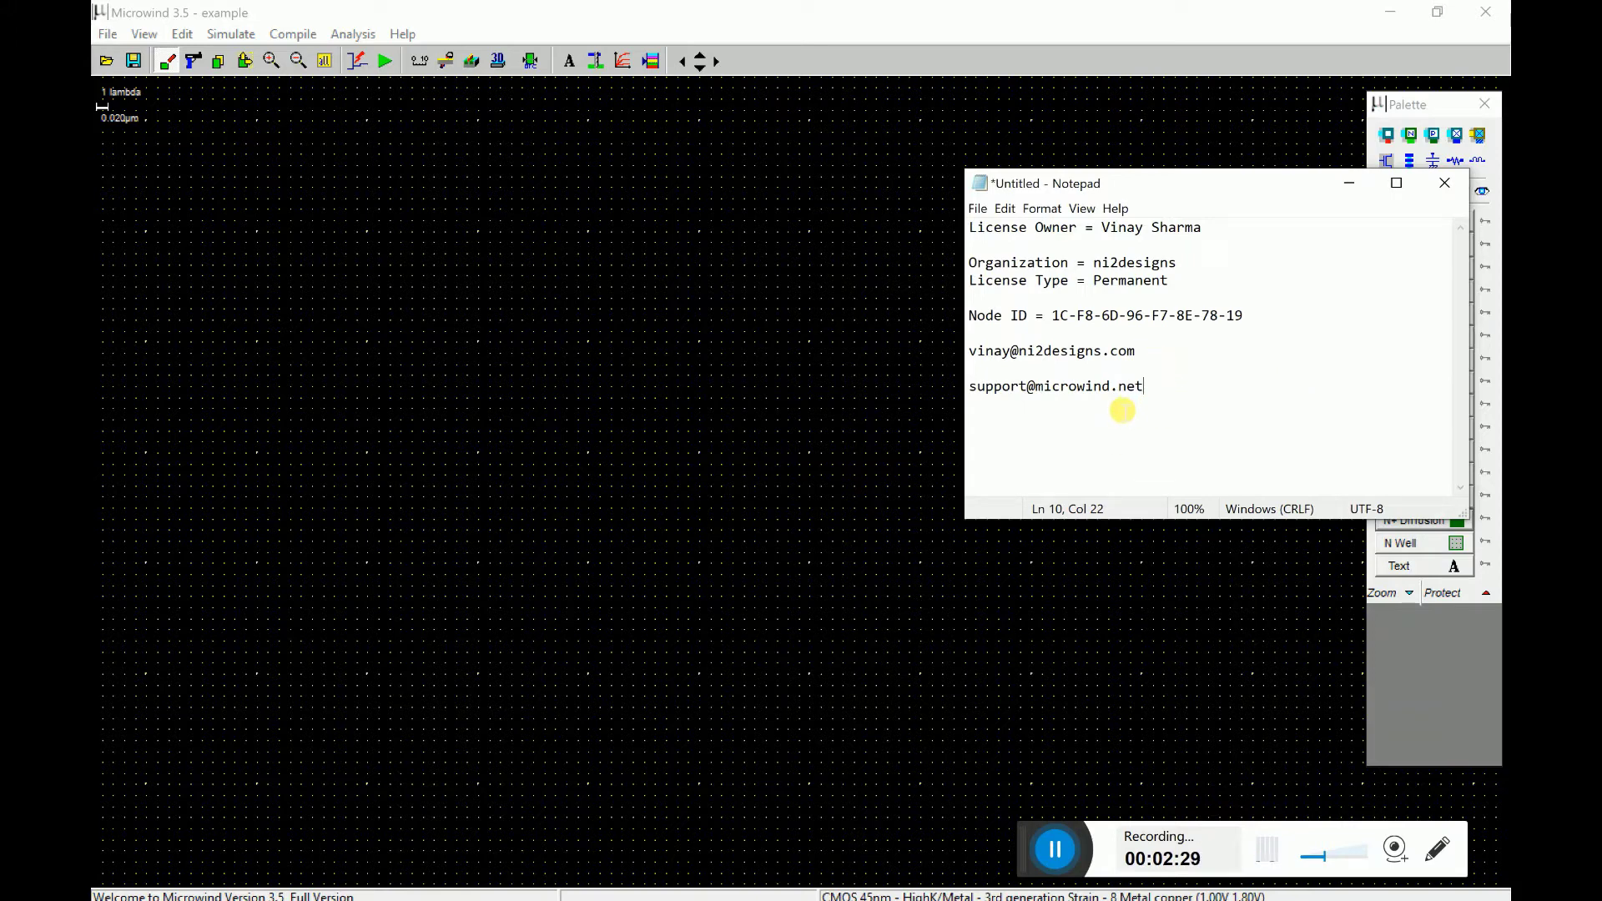
left_click(734, 566)
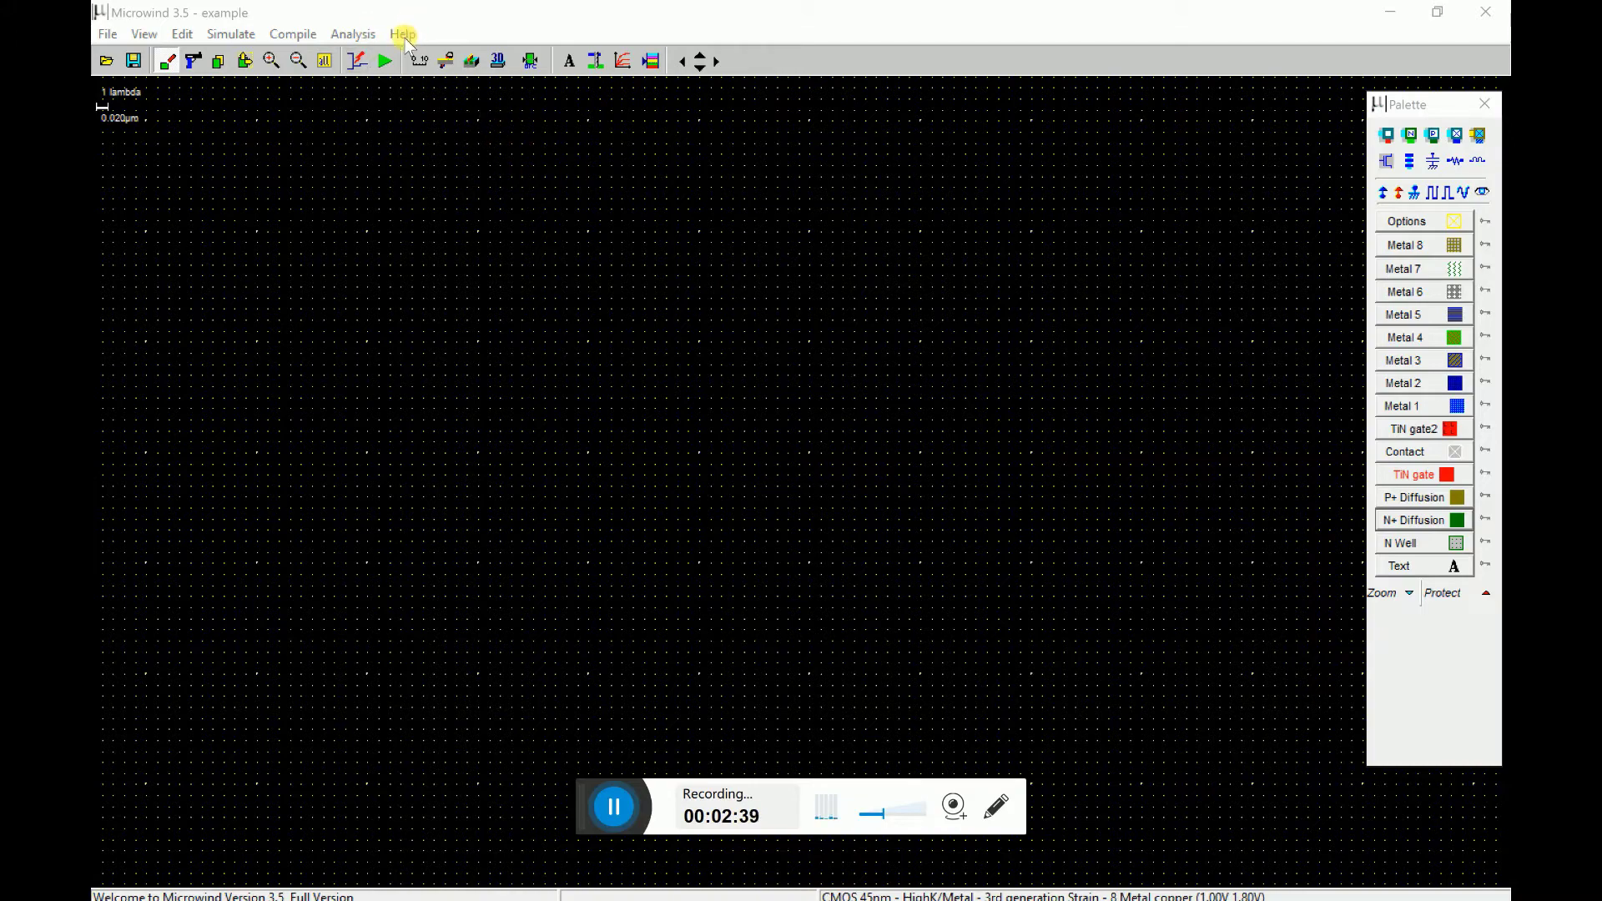
- Reopen Help > Register to show the unregistered details and Node ID
left_click(404, 38)
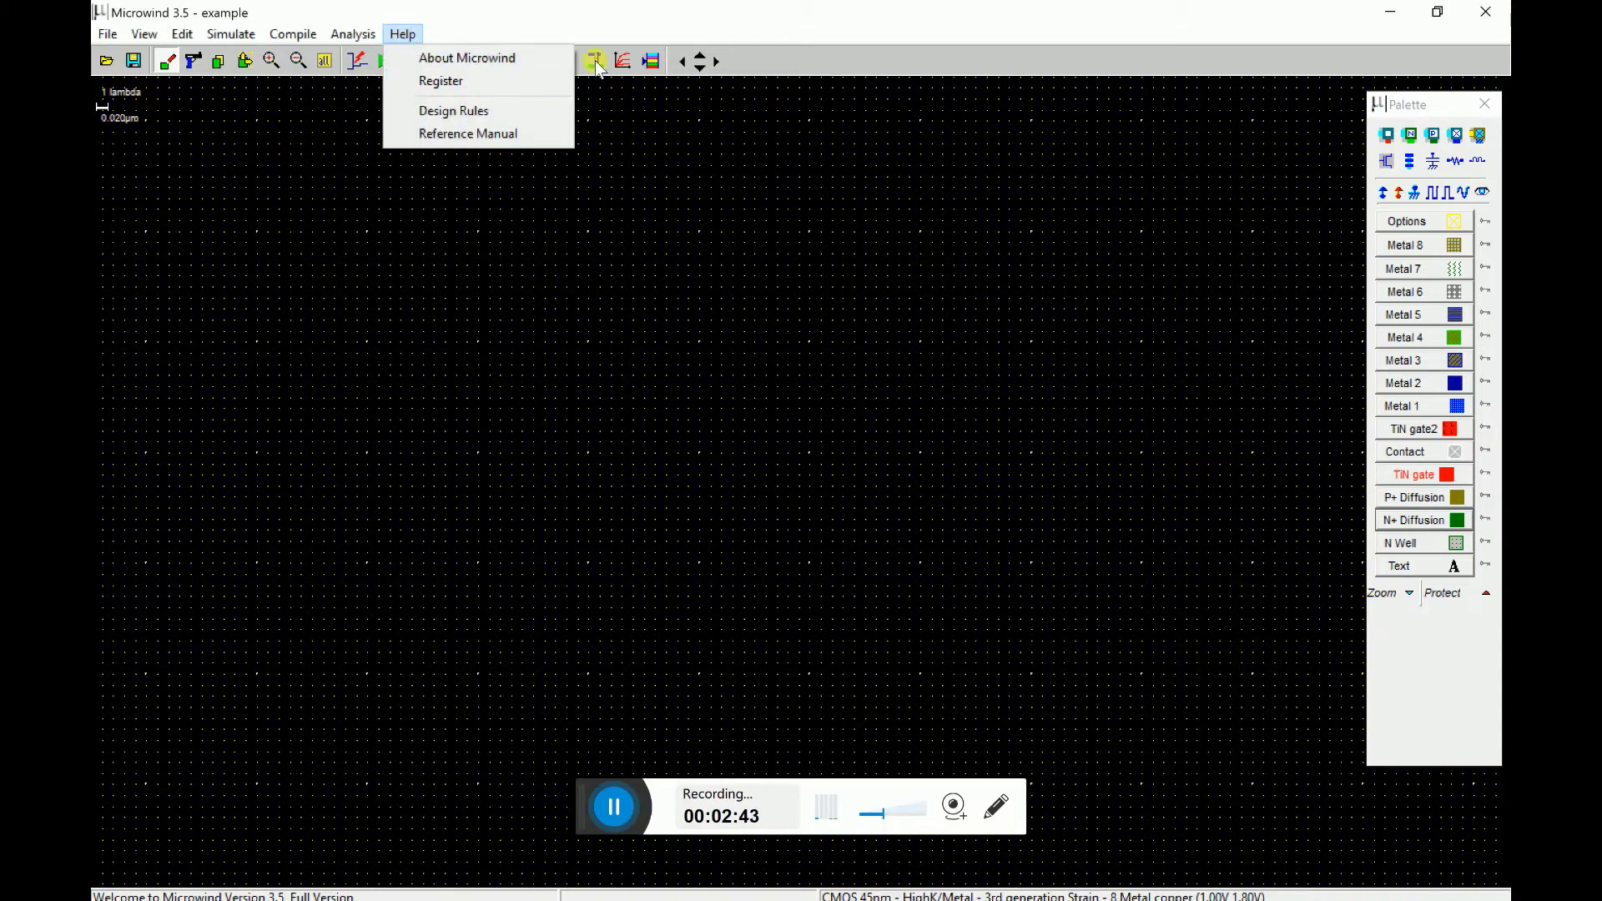
left_click(464, 85)
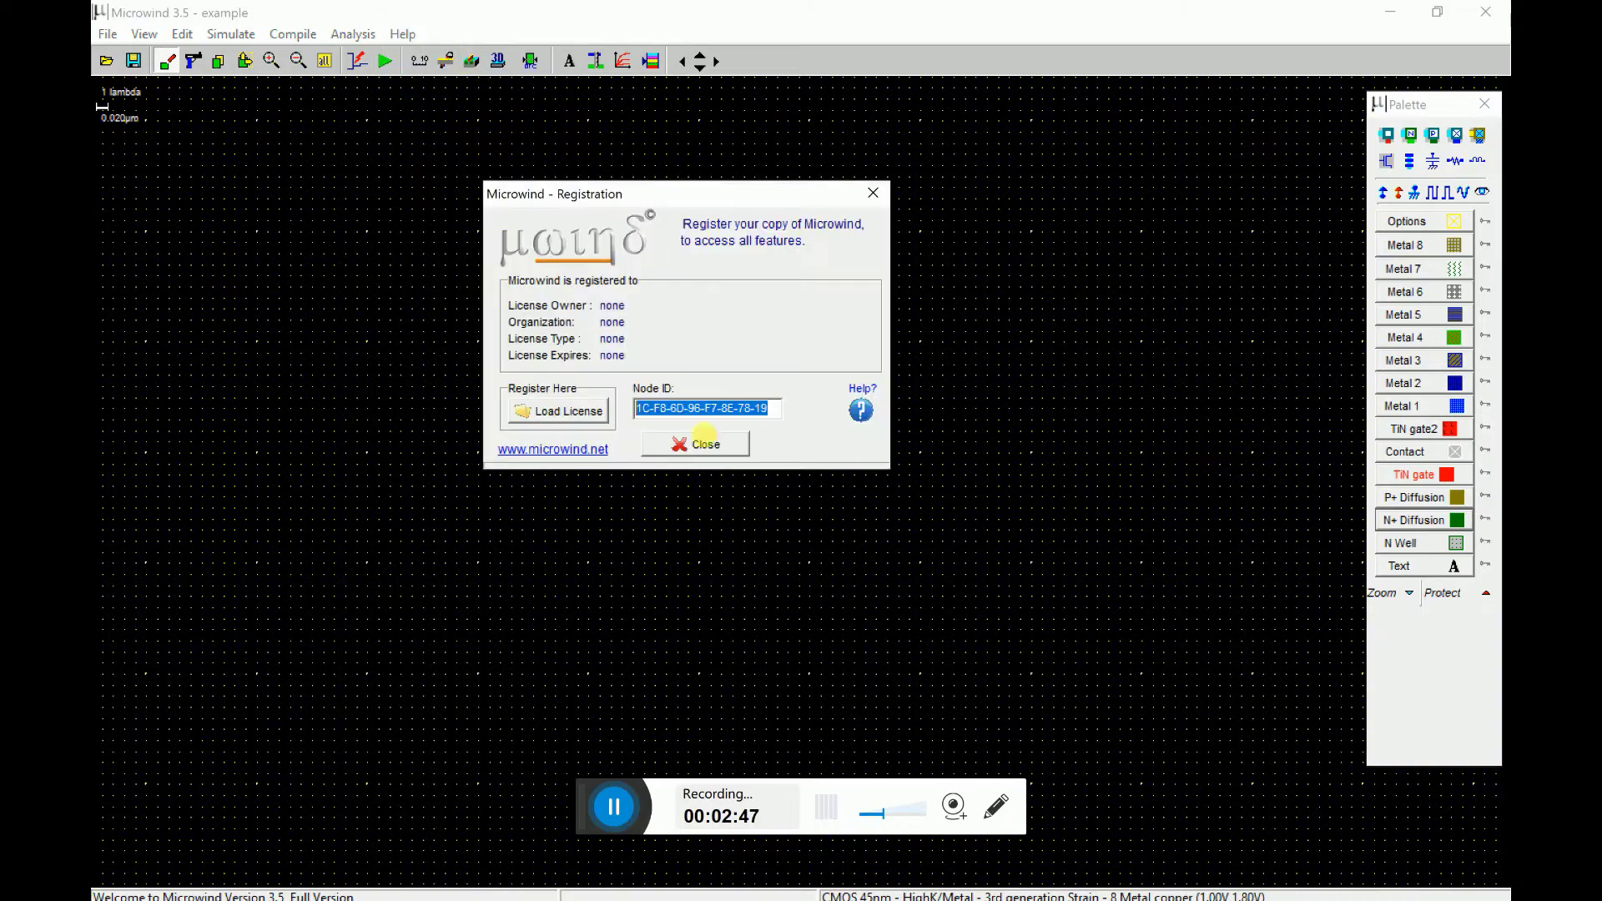
left_click(565, 415)
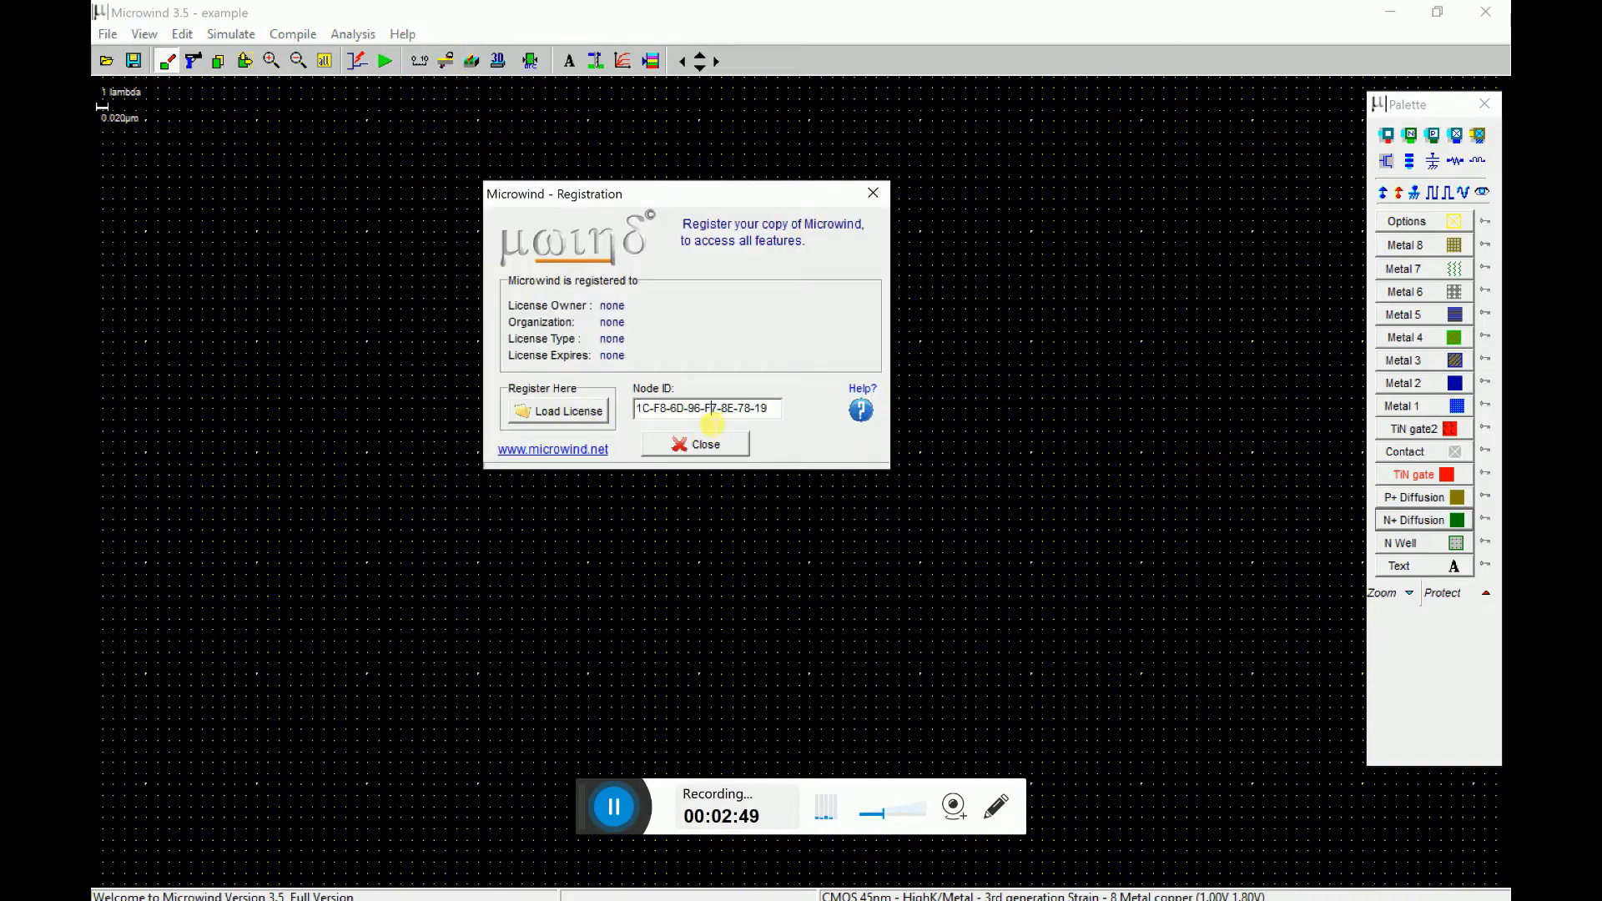
- Load the .ldf license file from the Desktop through Load License
left_click(566, 411)
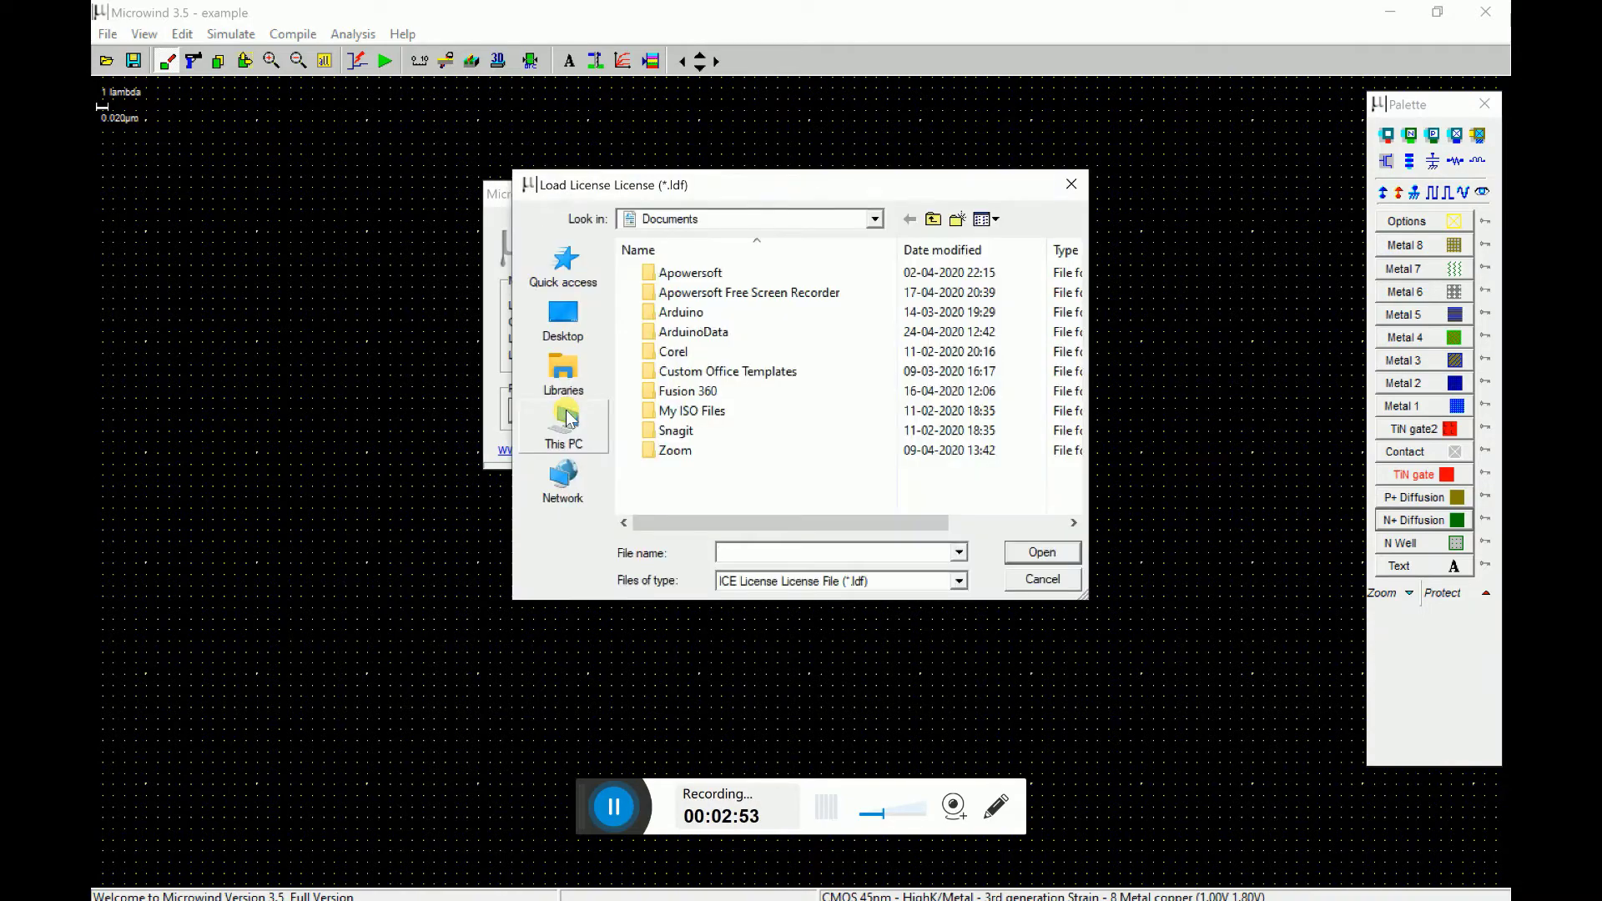
left_click(581, 330)
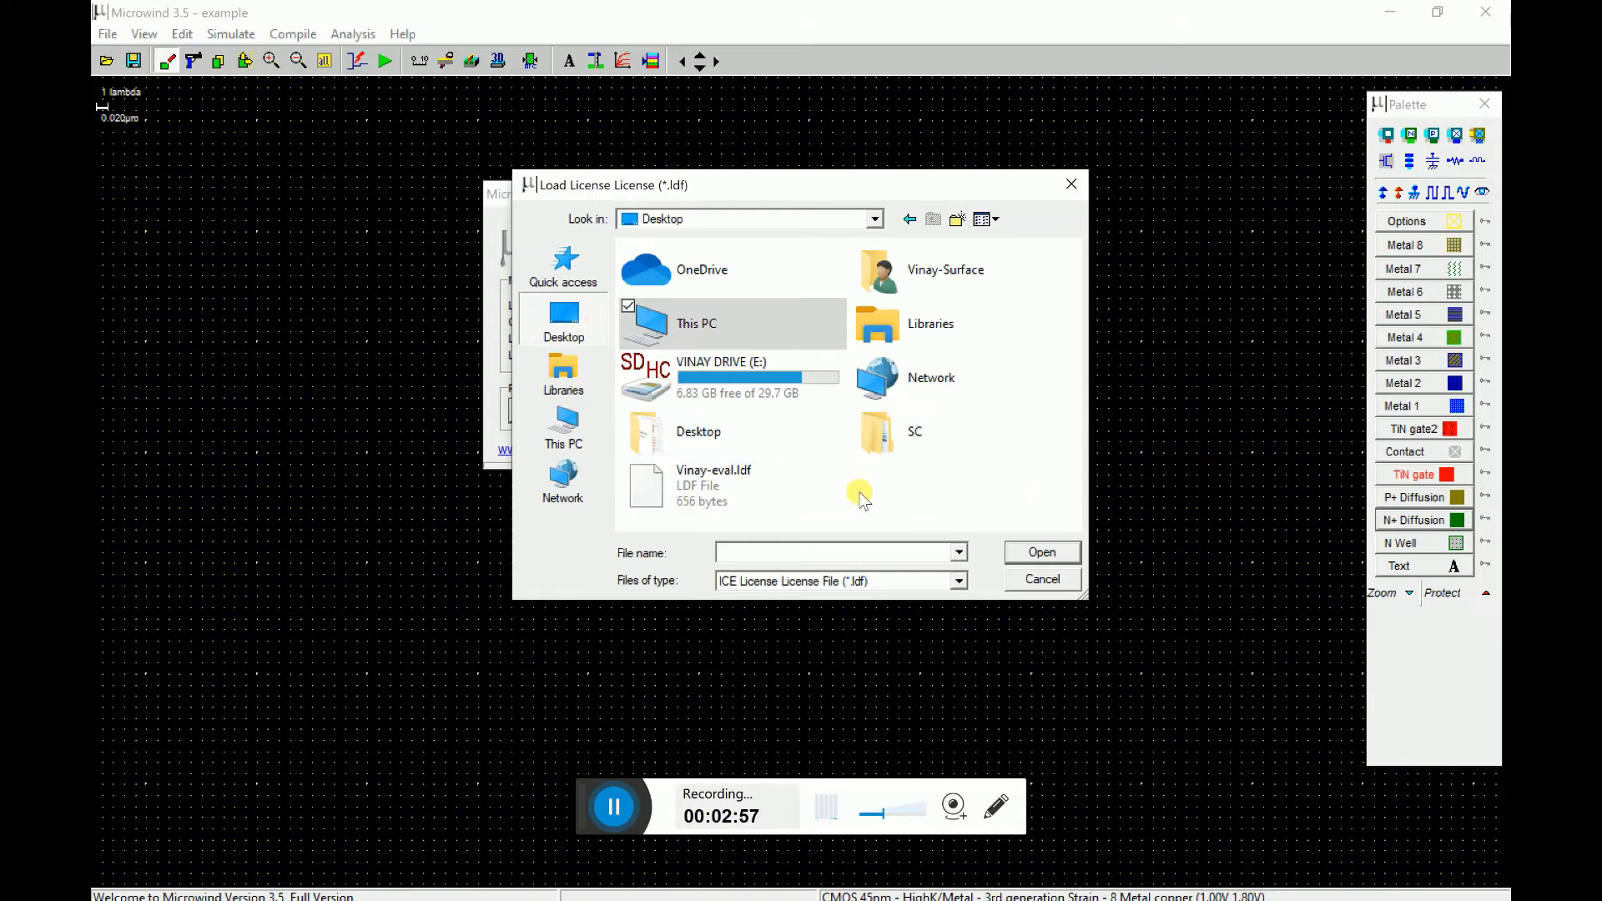
left_click(734, 497)
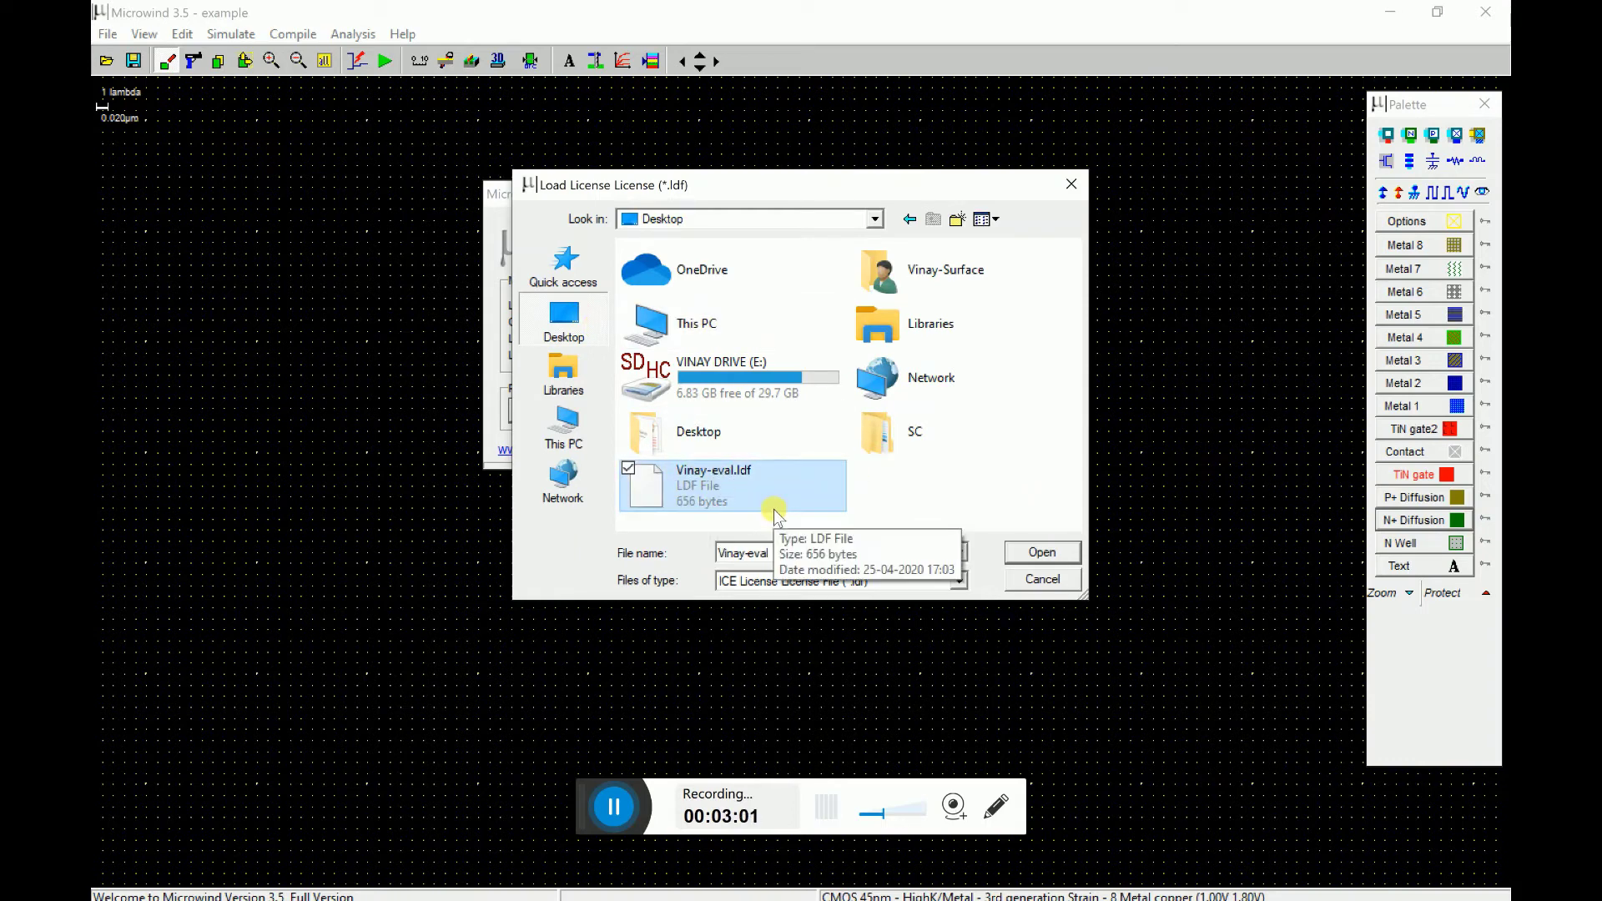
left_click(1042, 552)
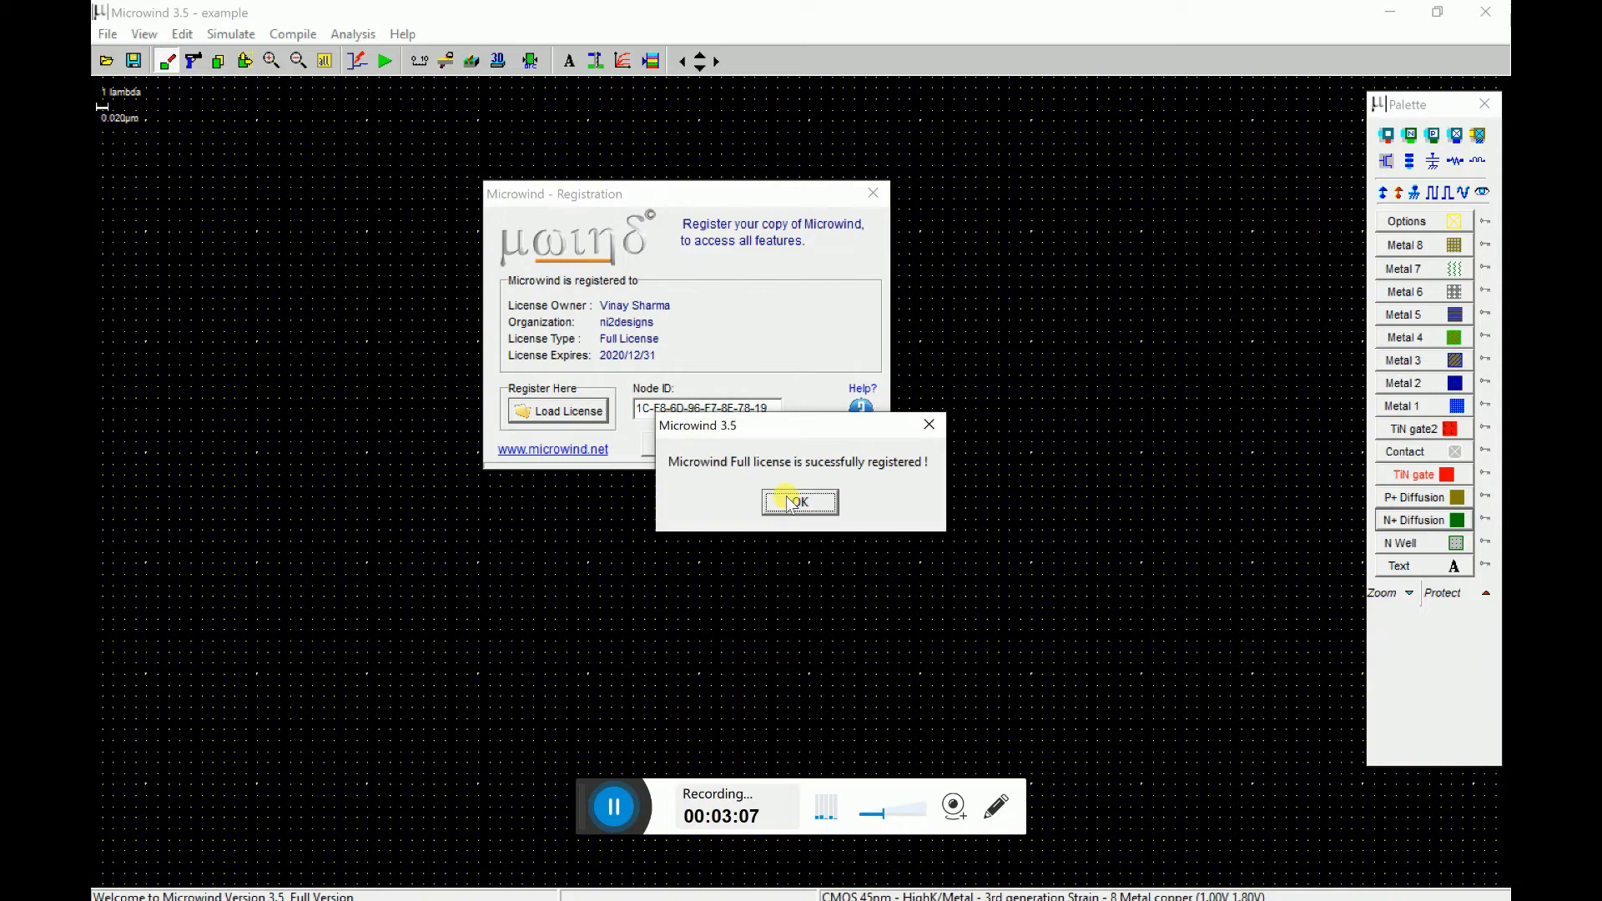
- Acknowledge the Full license success message, valid until 2020/12/31, and close the Registration dialog
left_click(801, 502)
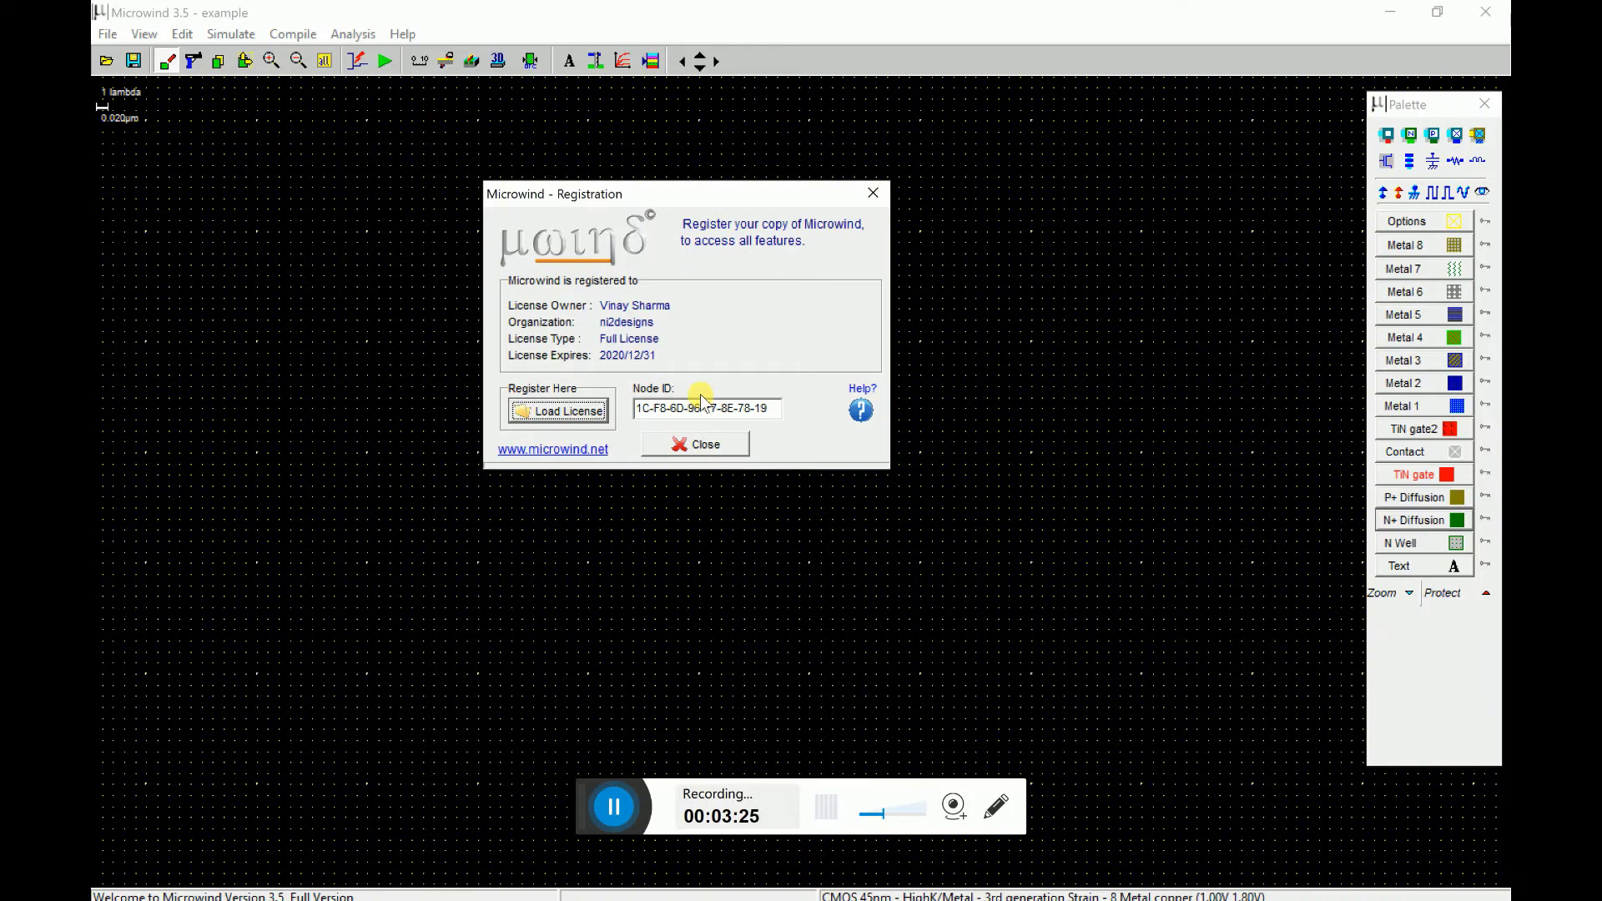
left_click(701, 444)
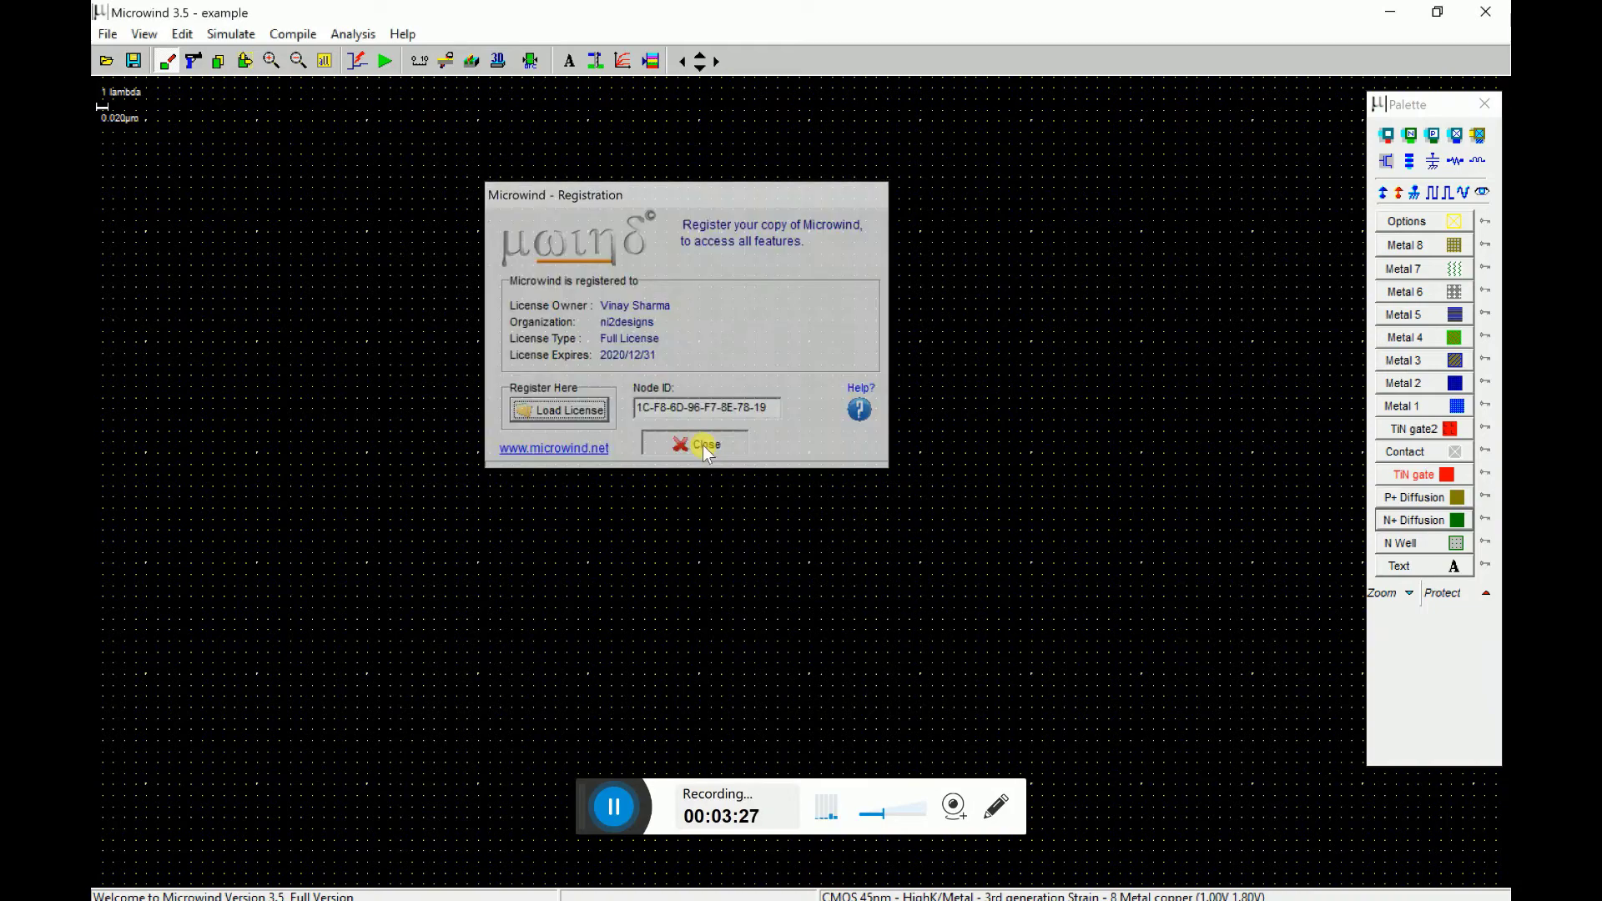
- Compile the logic equation inv=~in into a CMOS inverter layout
left_click(313, 36)
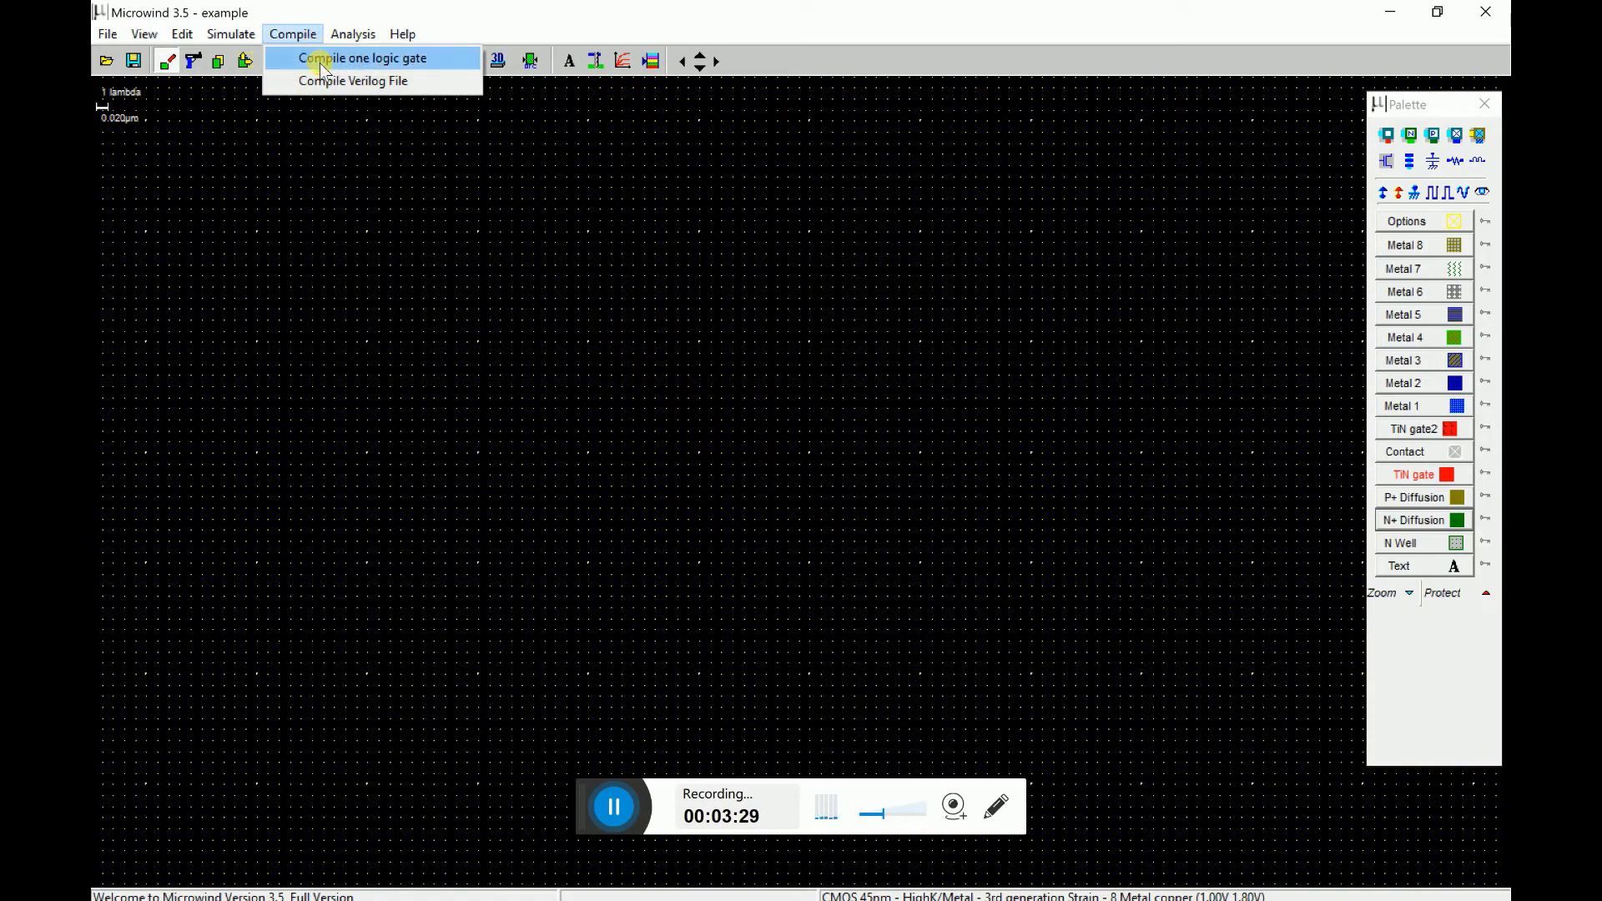
left_click(321, 60)
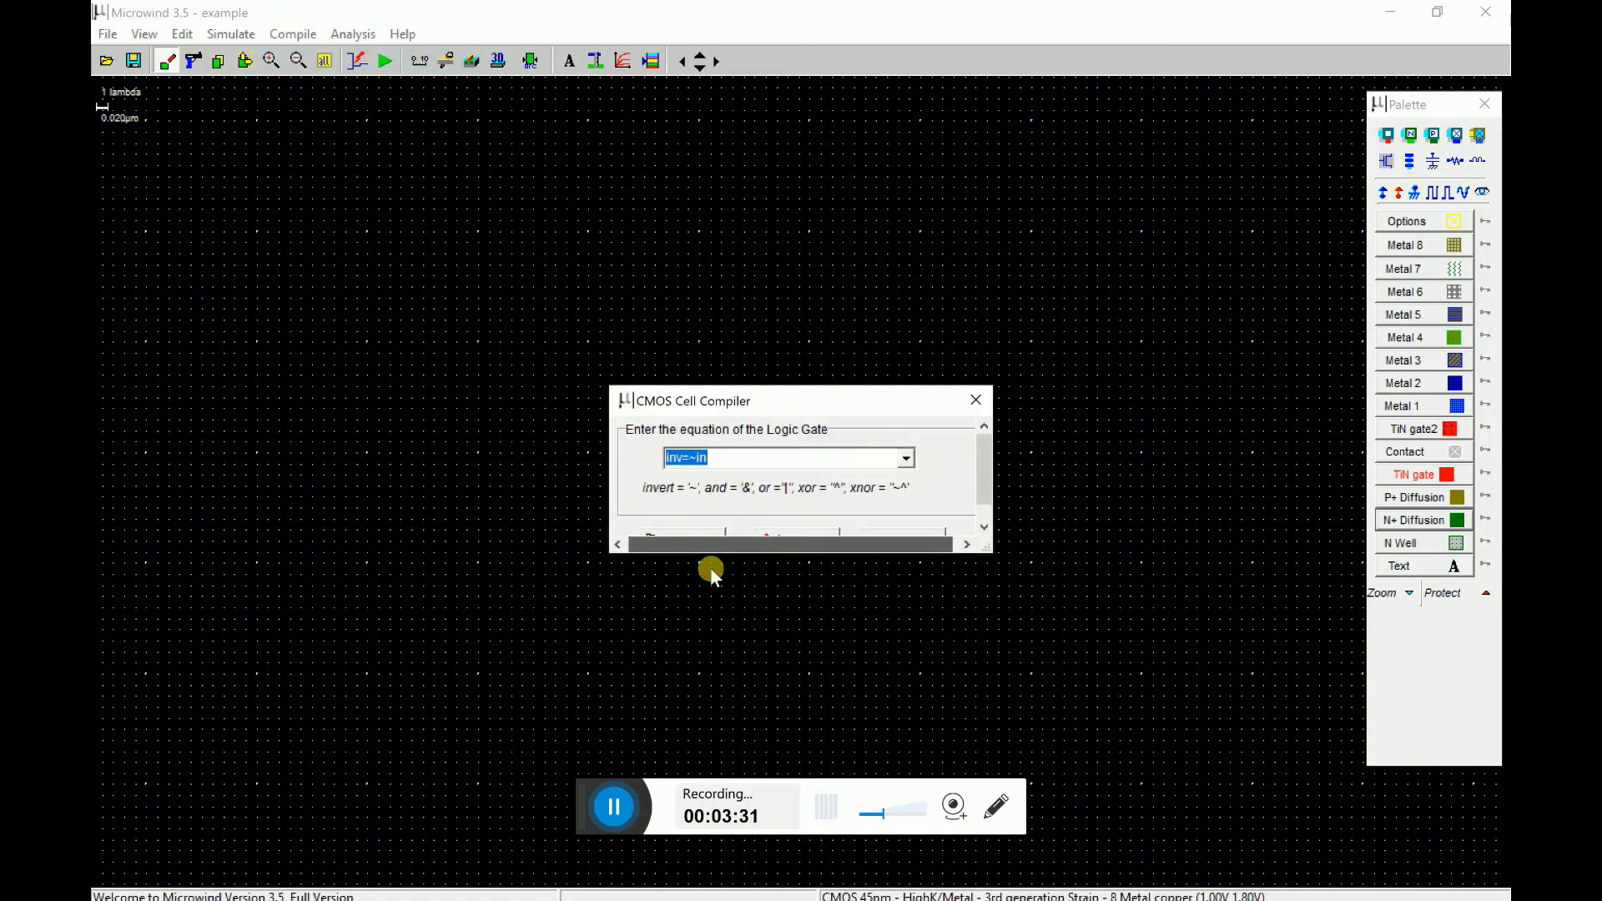
left_click(703, 532)
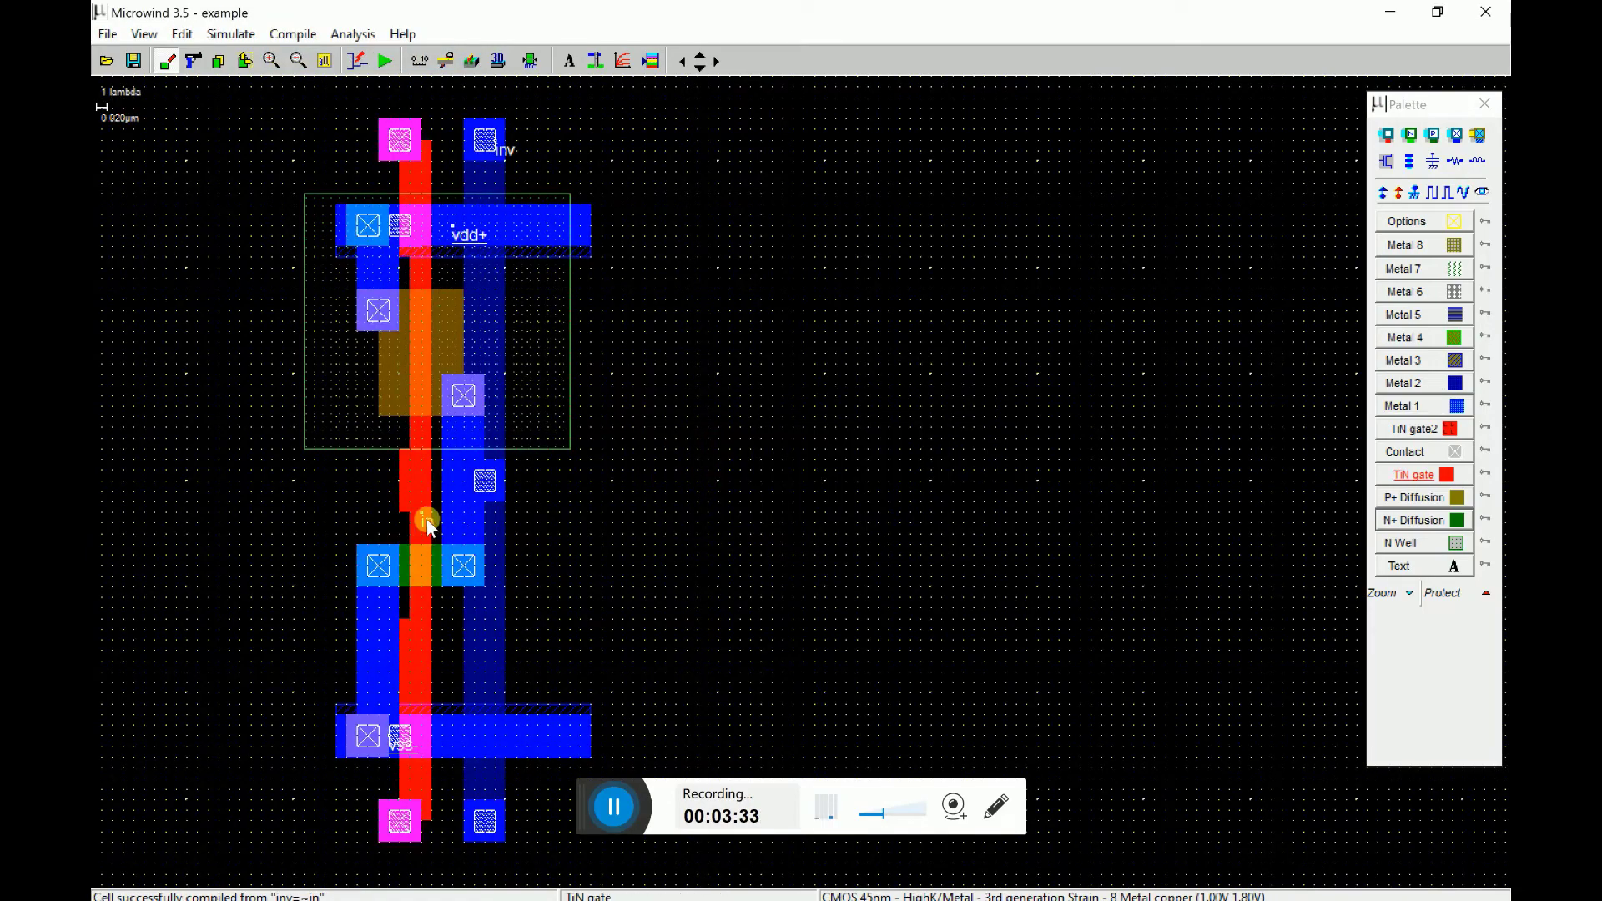
- Assign a slower 1.6 ns clock to input in and make in and inv visible in simulation
left_click(427, 519)
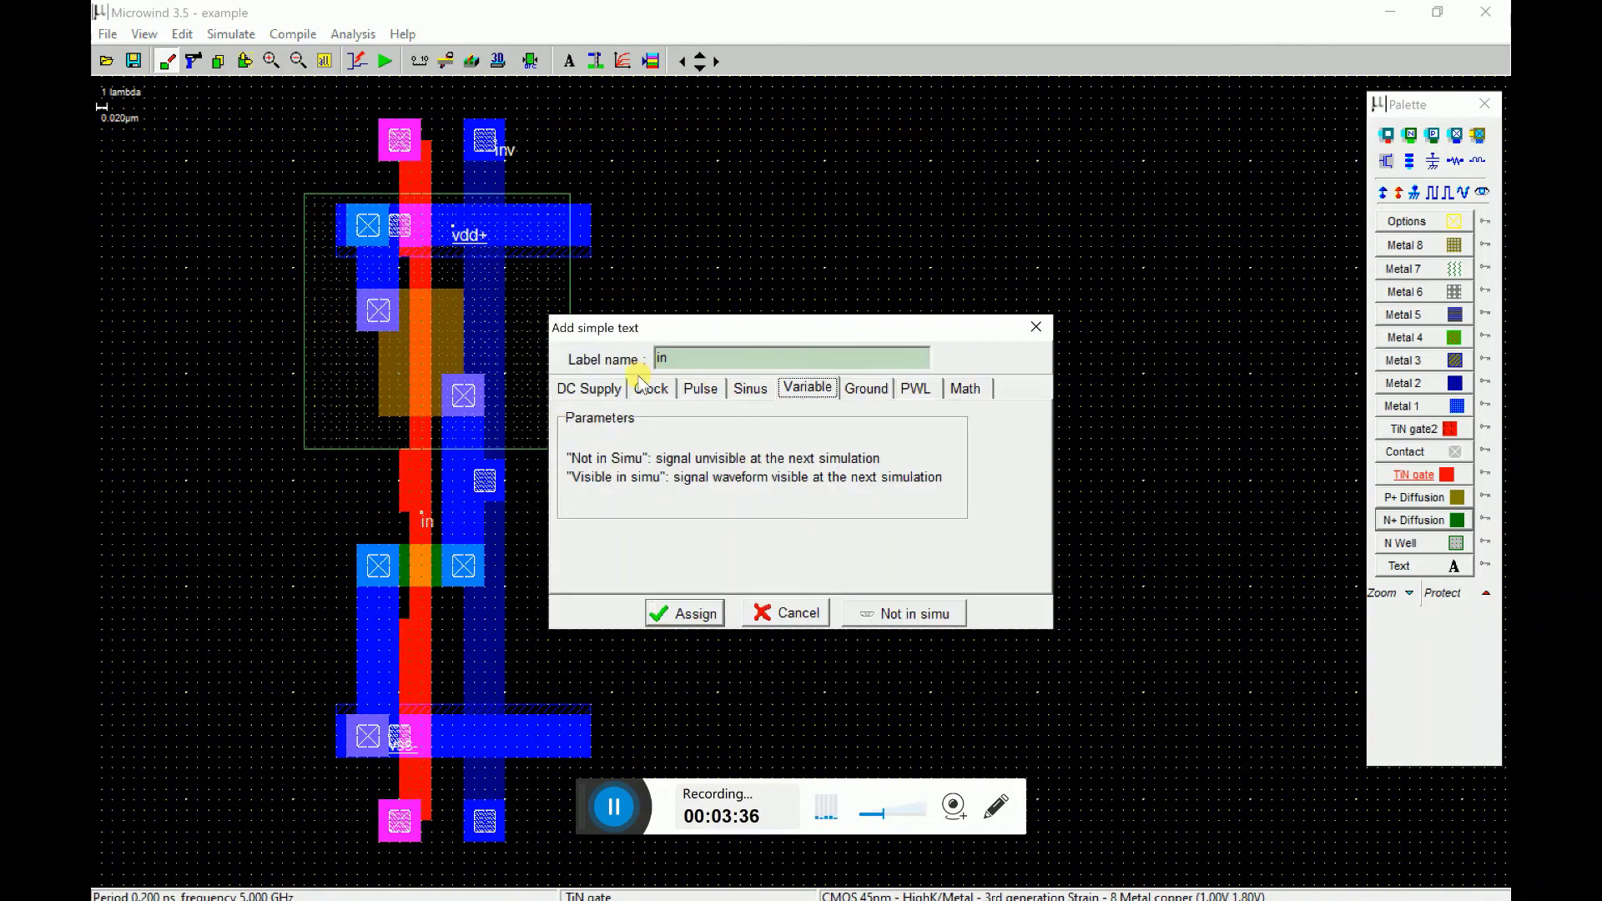
left_click(651, 388)
left_click(869, 614)
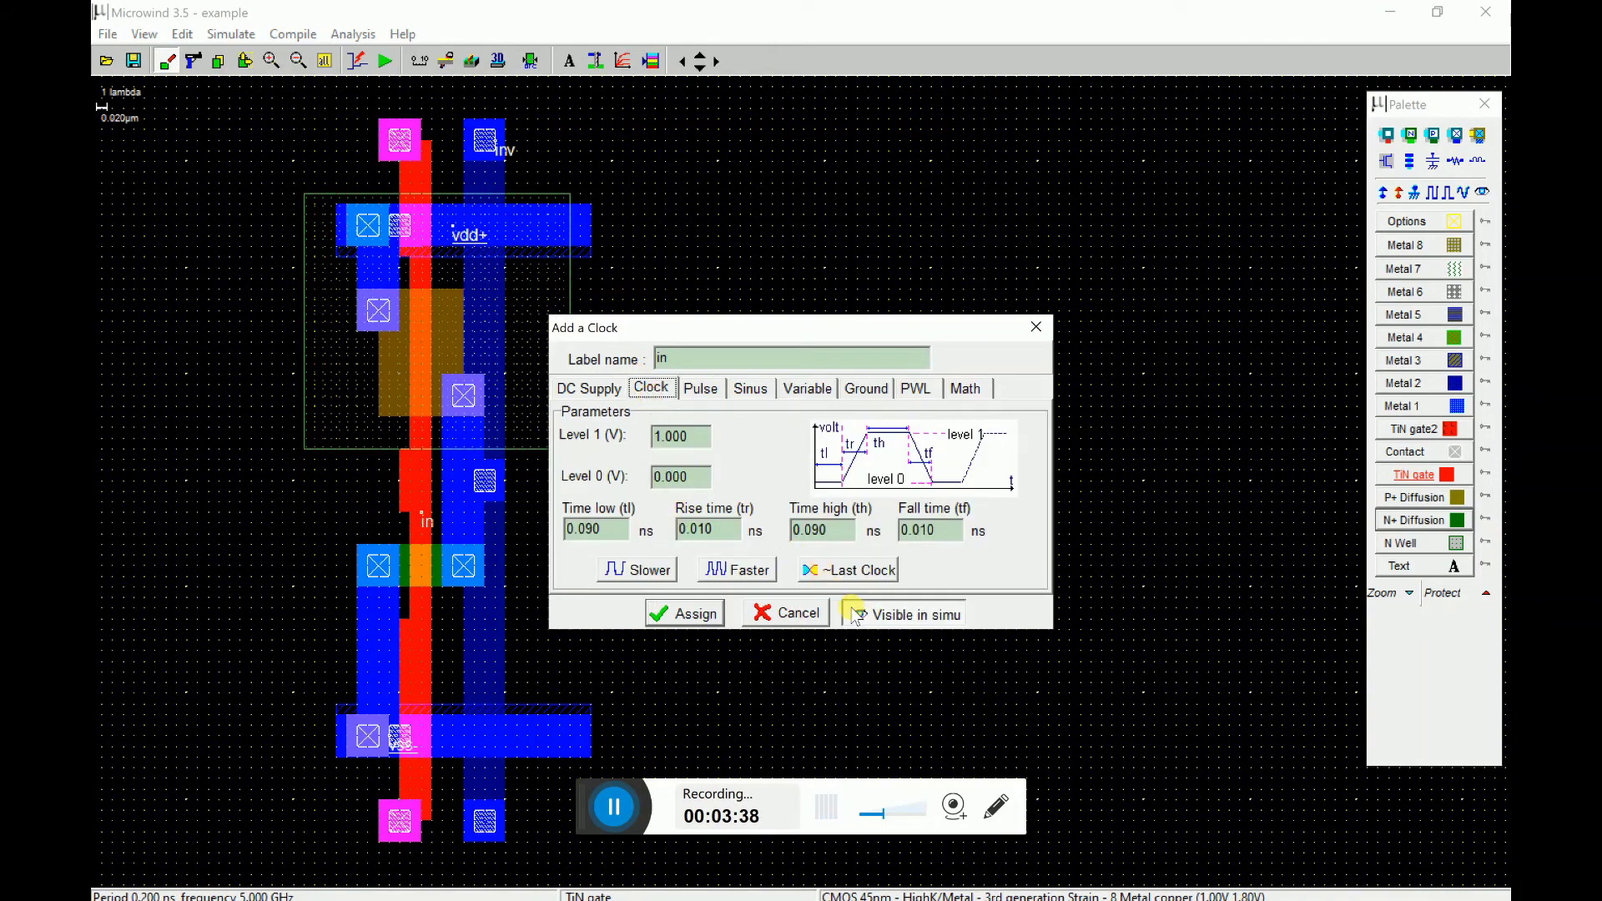
left_click(659, 569)
left_click(659, 569)
left_click(659, 569)
left_click(678, 614)
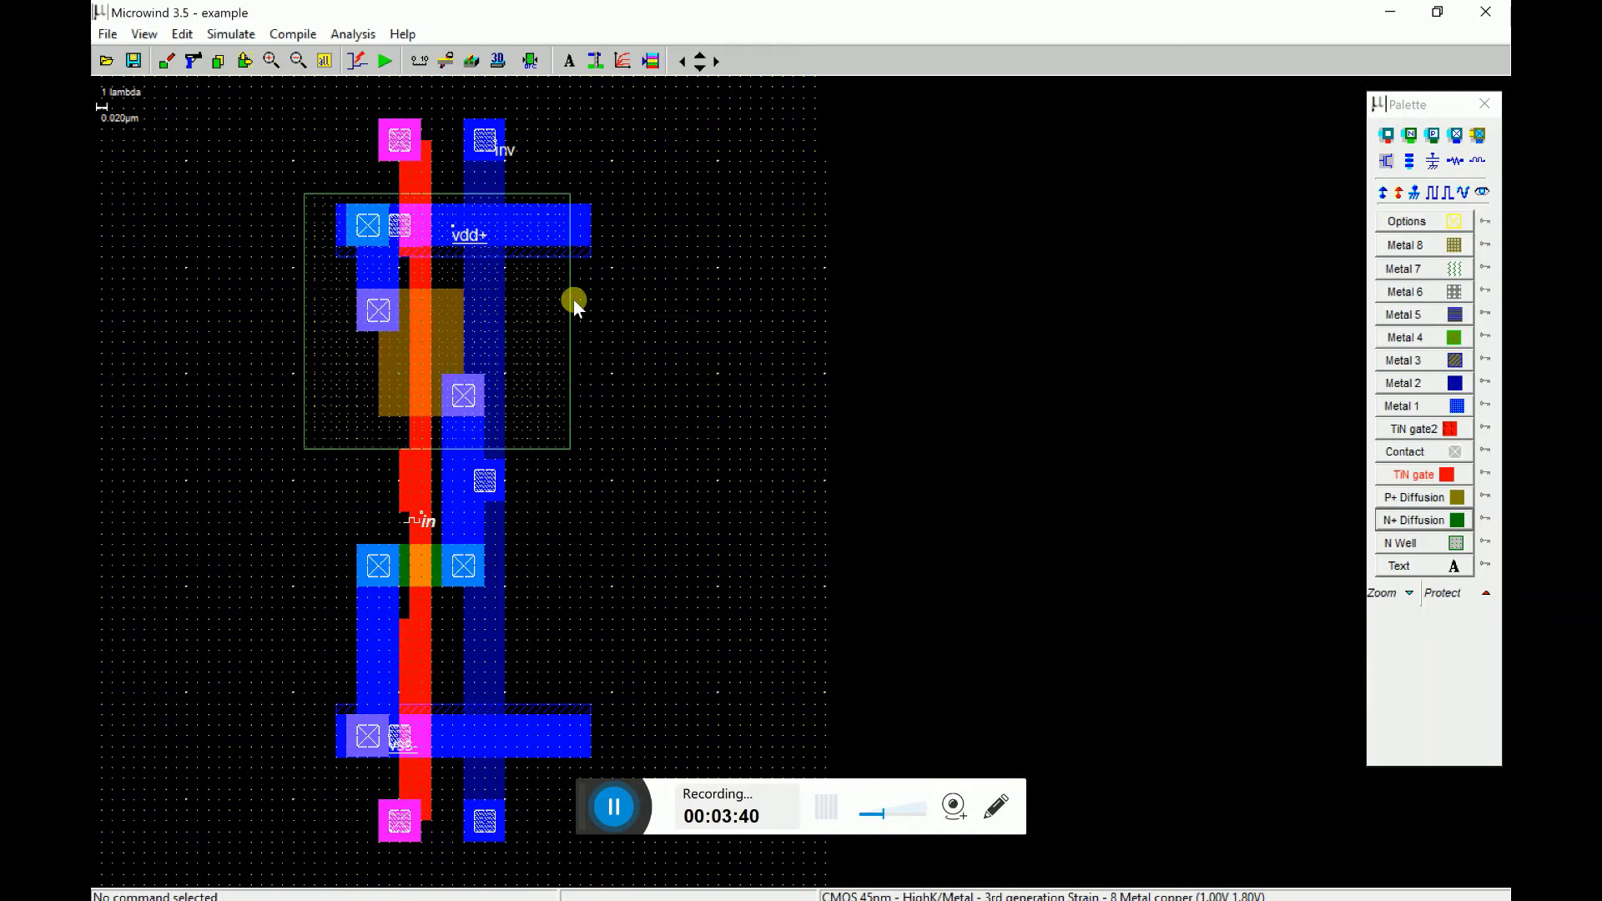
left_click(509, 155)
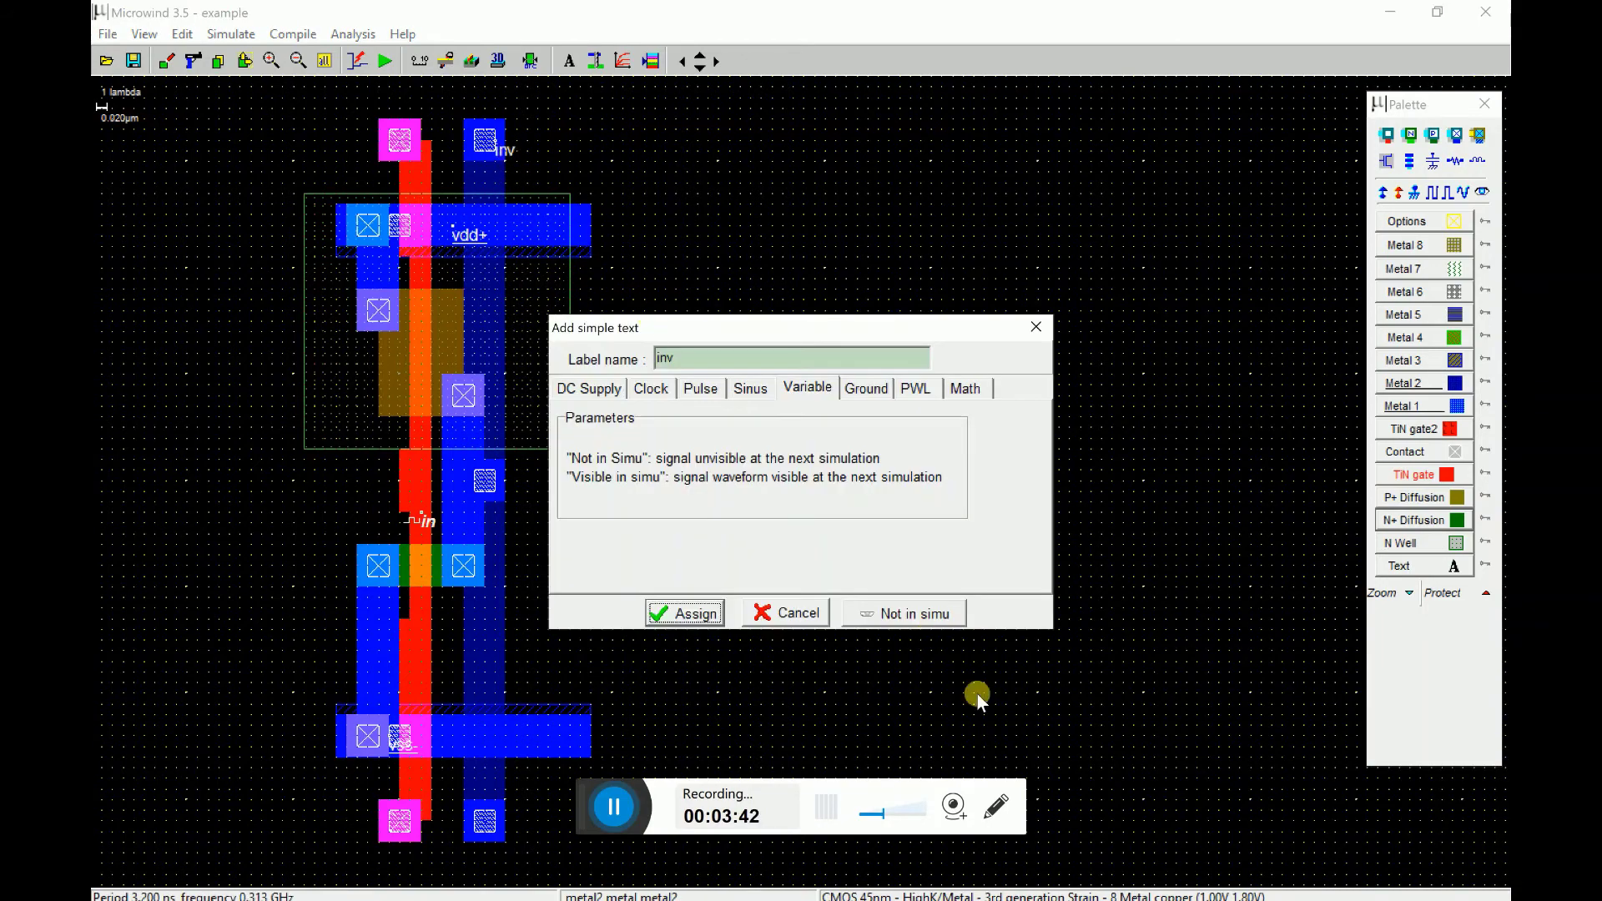
left_click(951, 615)
left_click(651, 615)
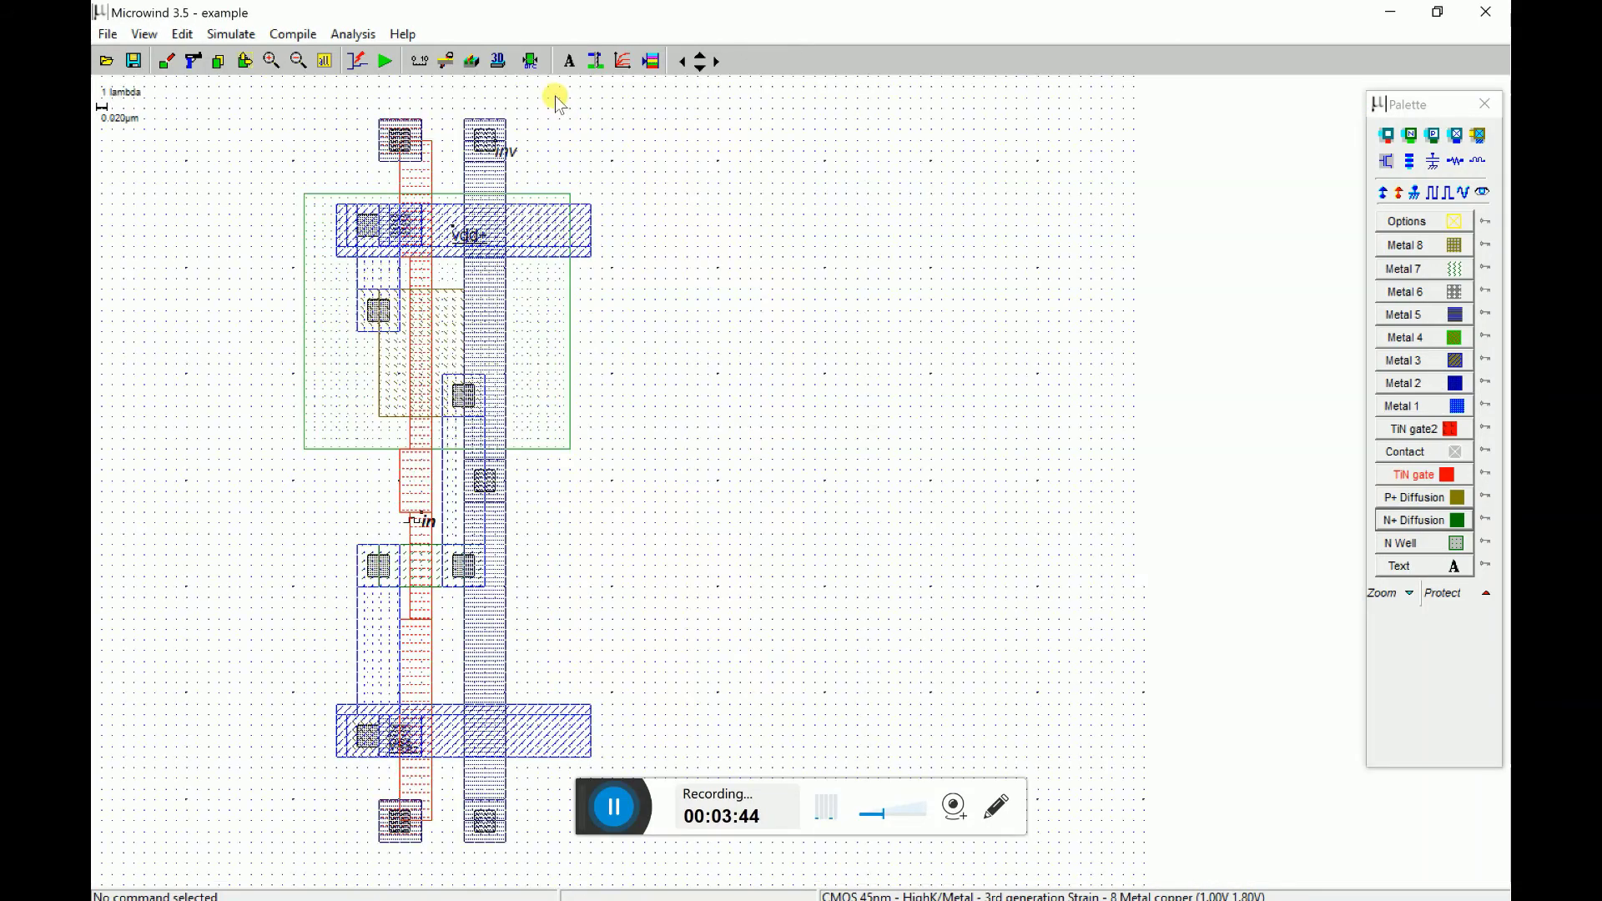
- Run the inverter's analog simulation with the time scale extended to 10 ns
left_click(388, 64)
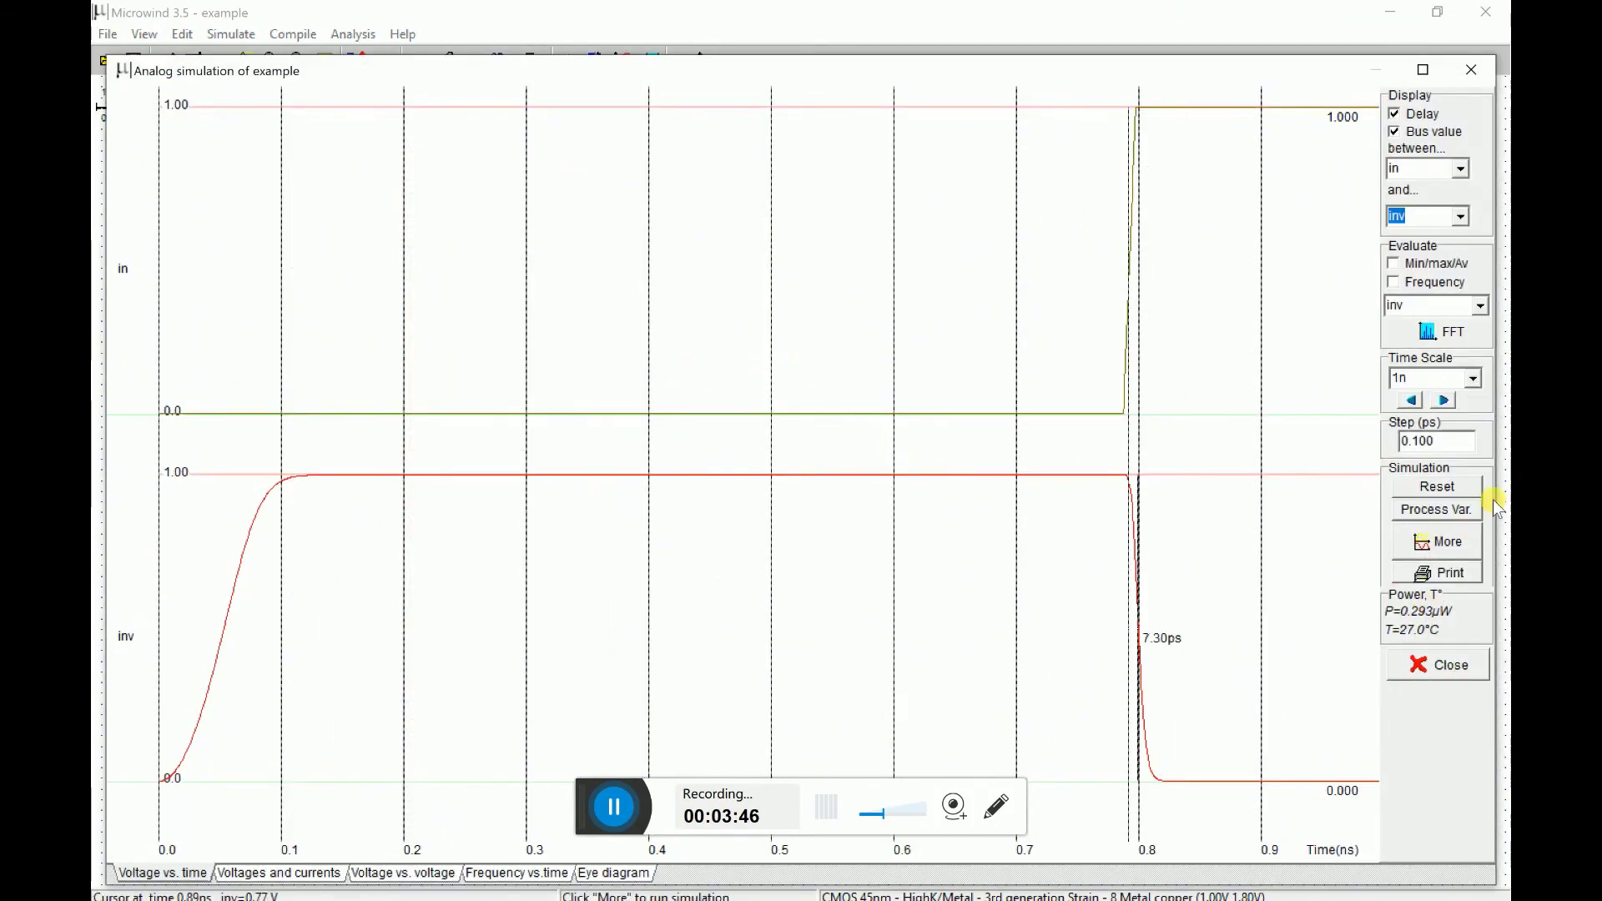
left_click(1474, 378)
left_click(1427, 437)
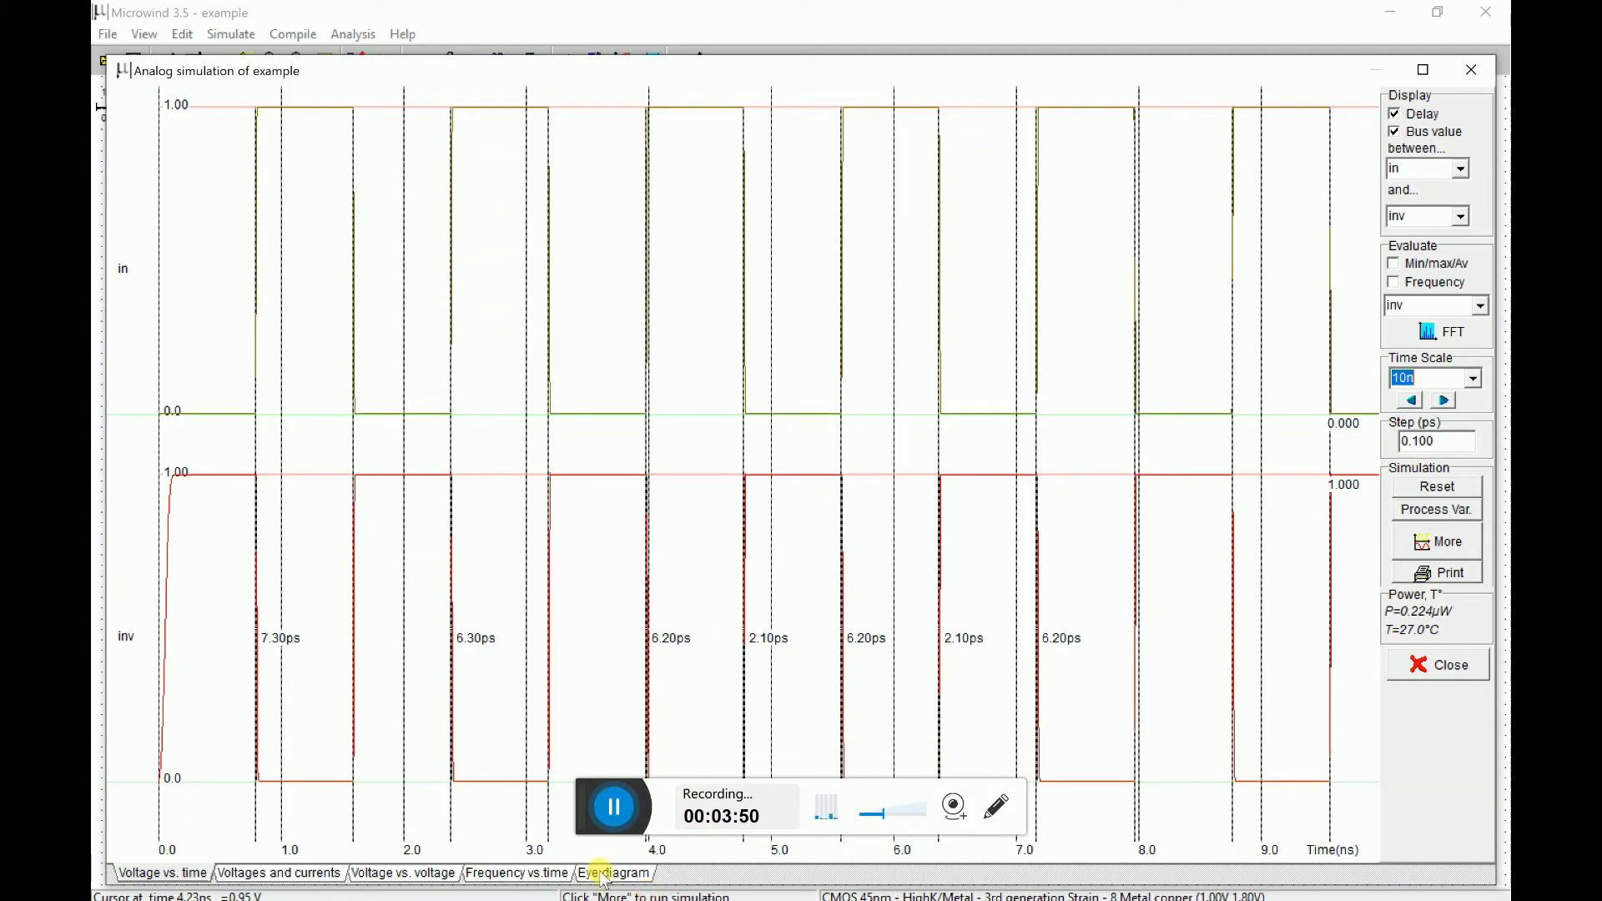
- Check the voltage transfer curve and the output frequency over time, then return to the layout
left_click(423, 873)
left_click(510, 872)
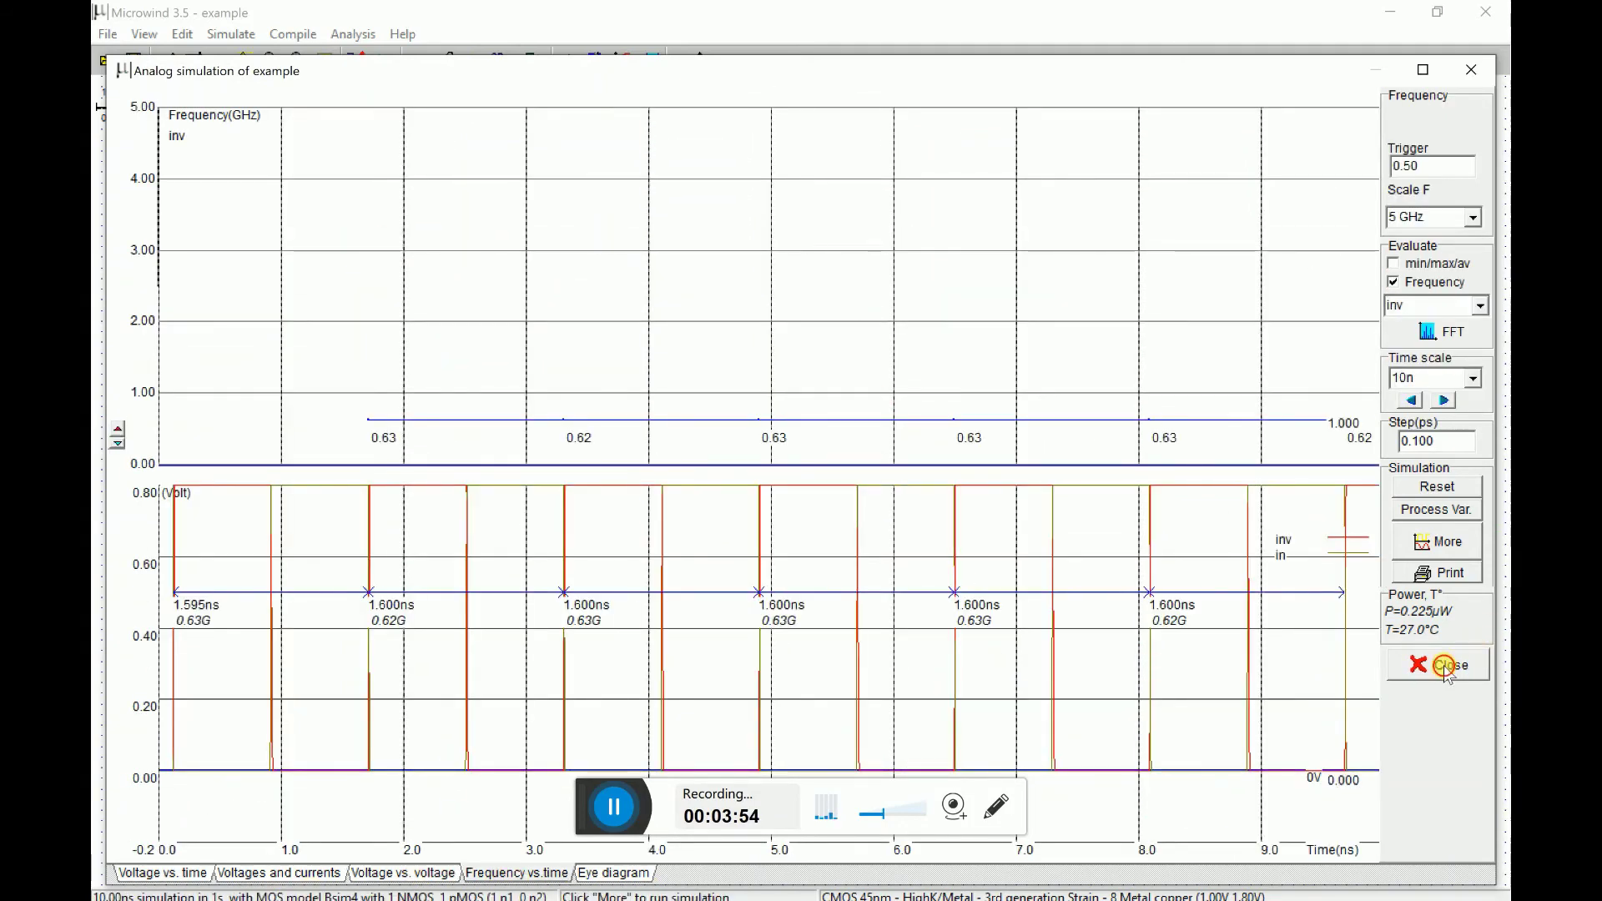
key("Escape")
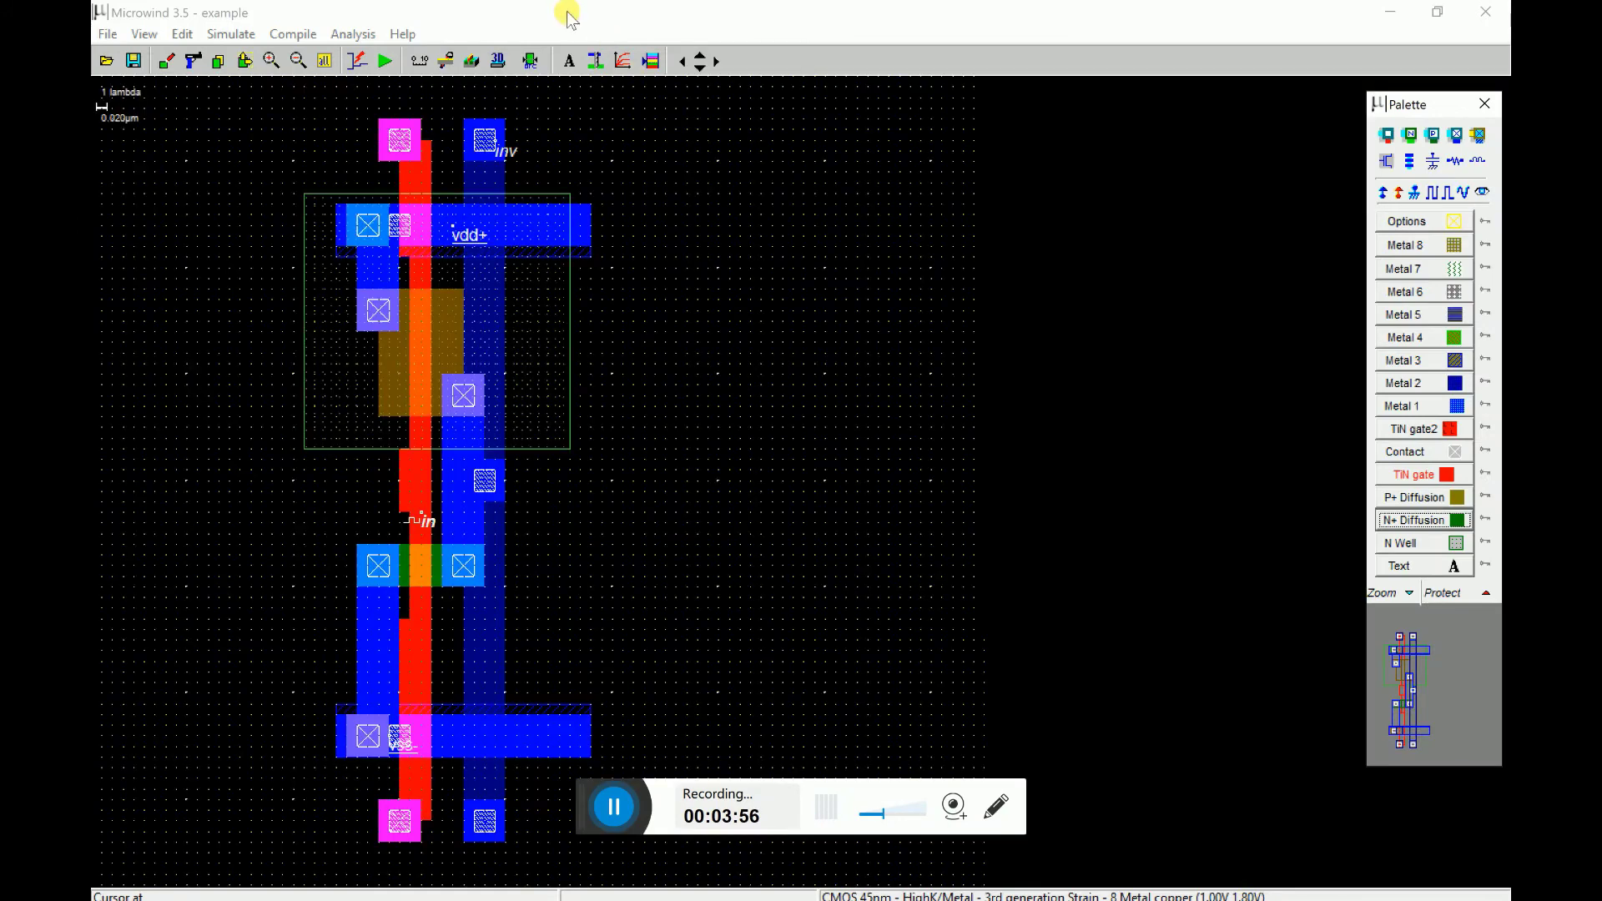
left_click(498, 61)
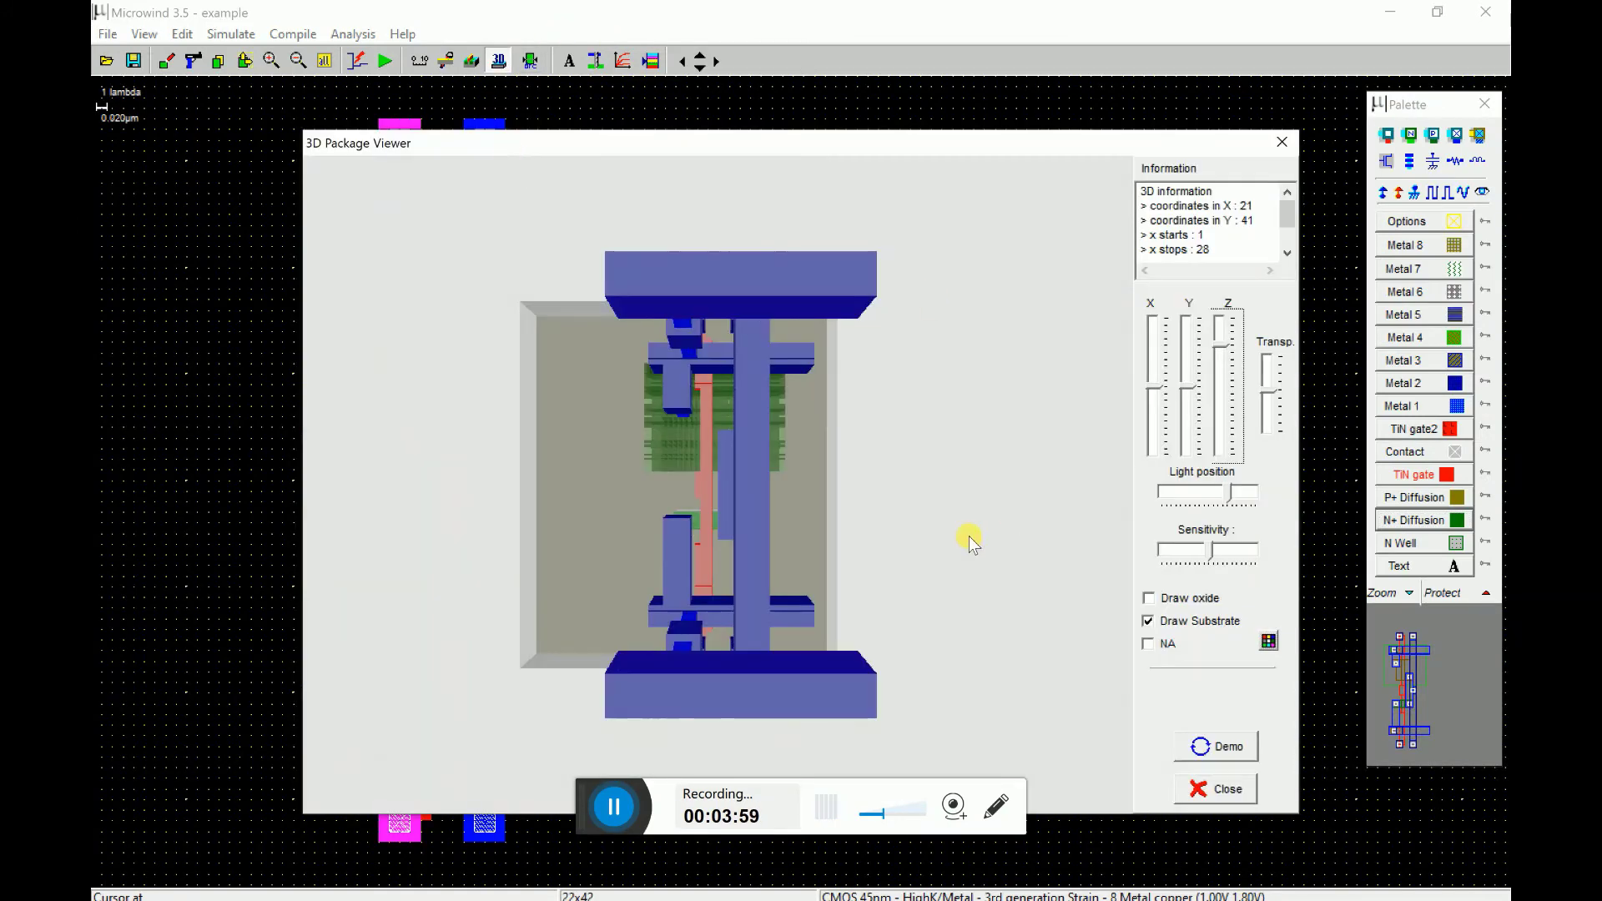
left_click_drag(963, 456, 919, 438)
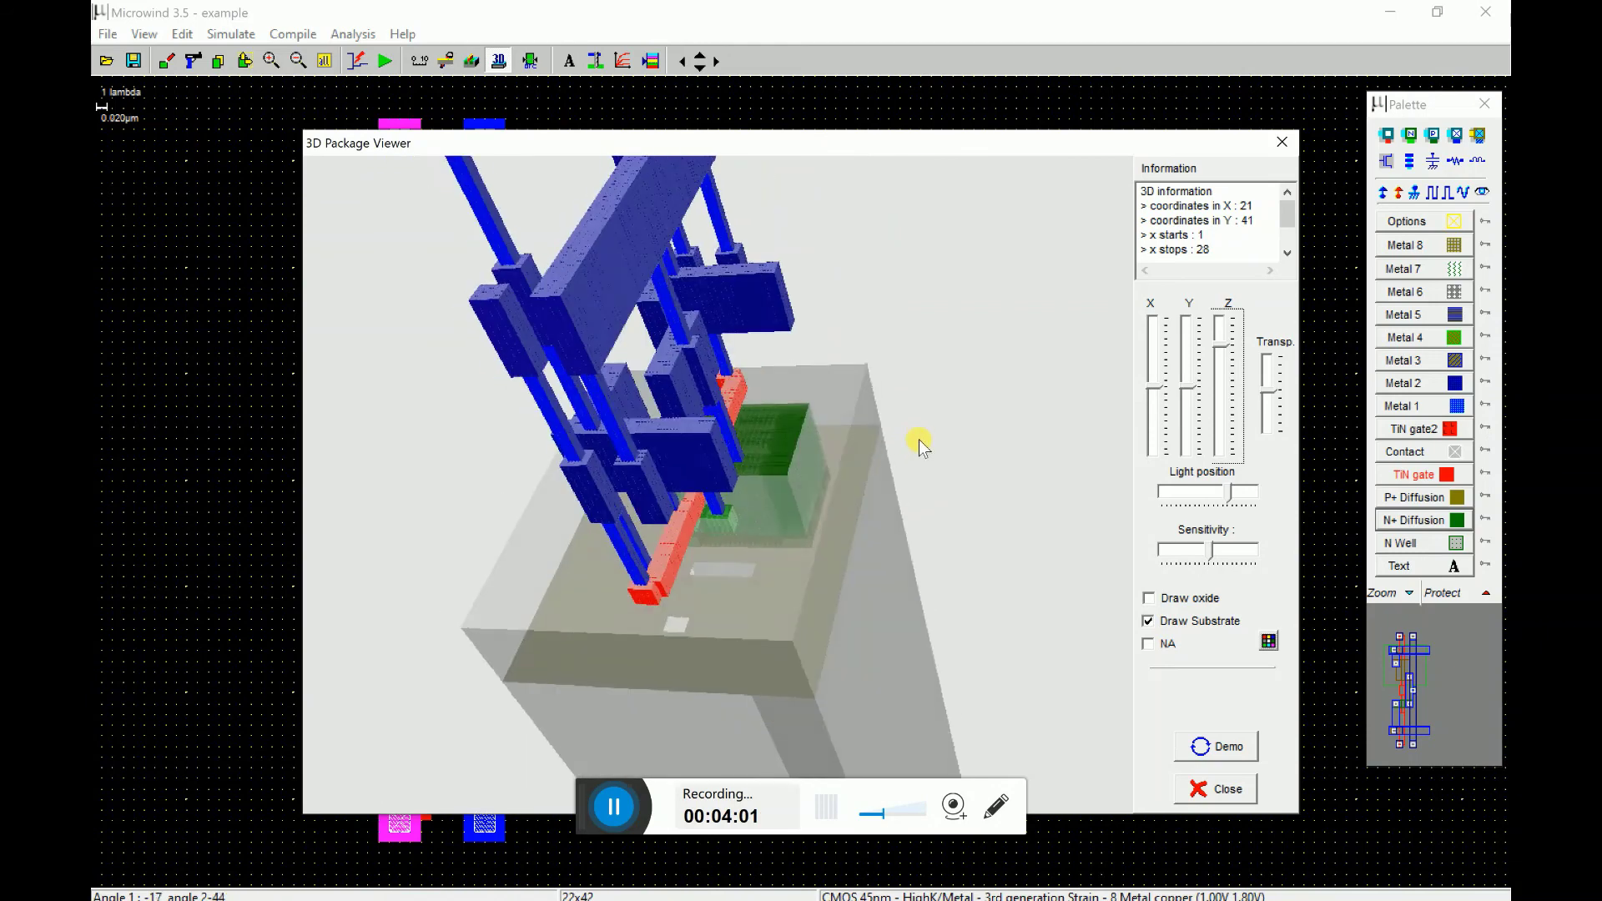
left_click(1217, 788)
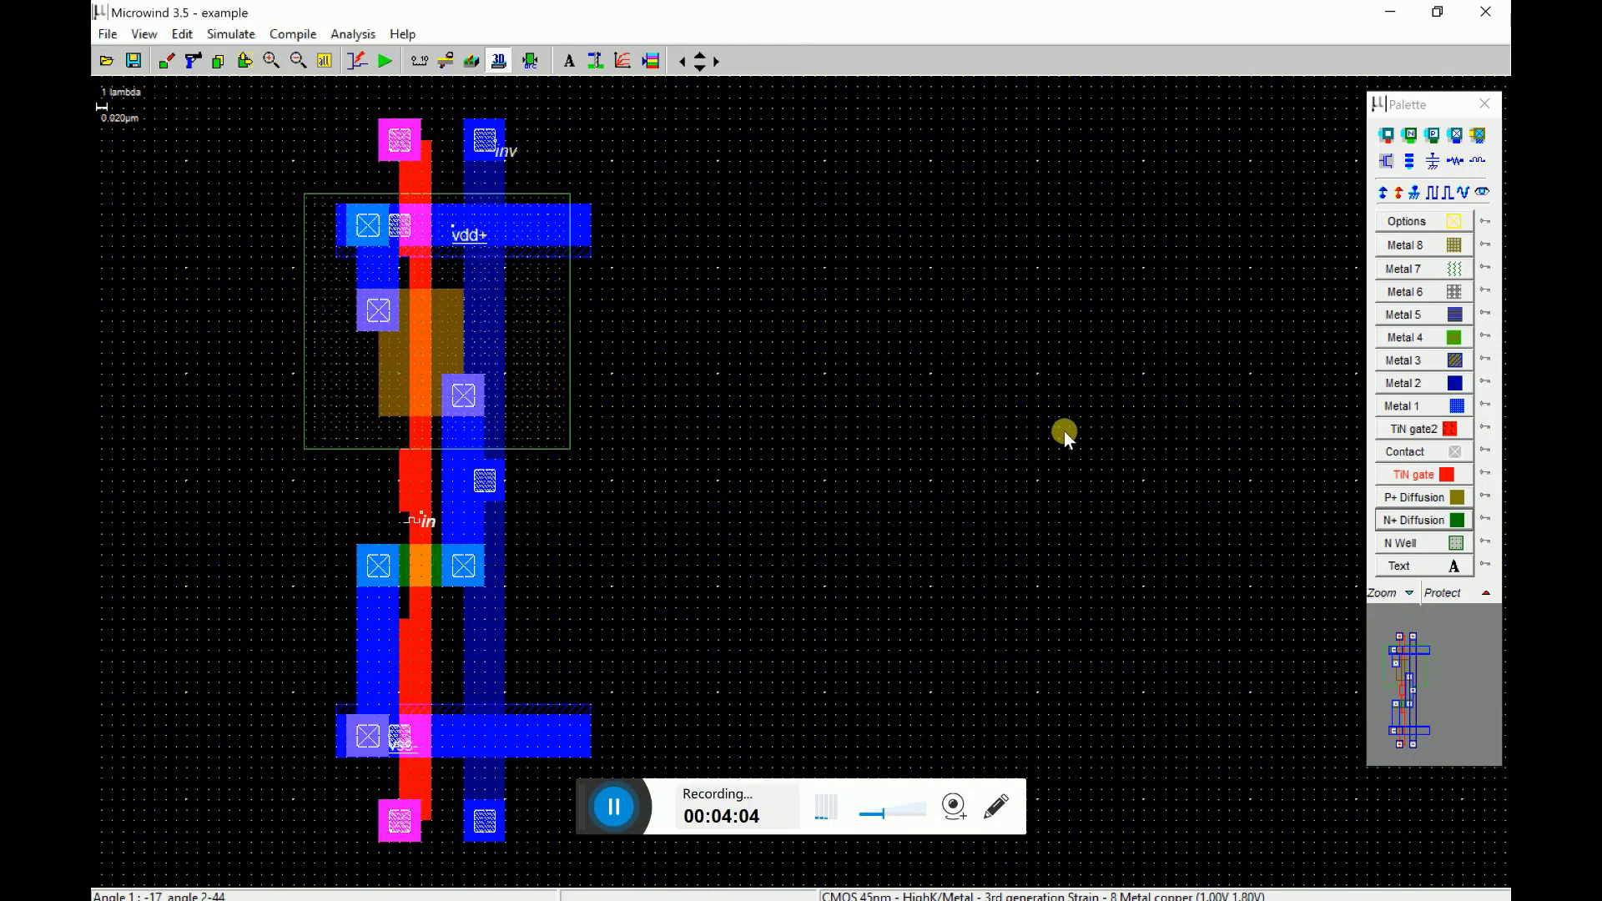